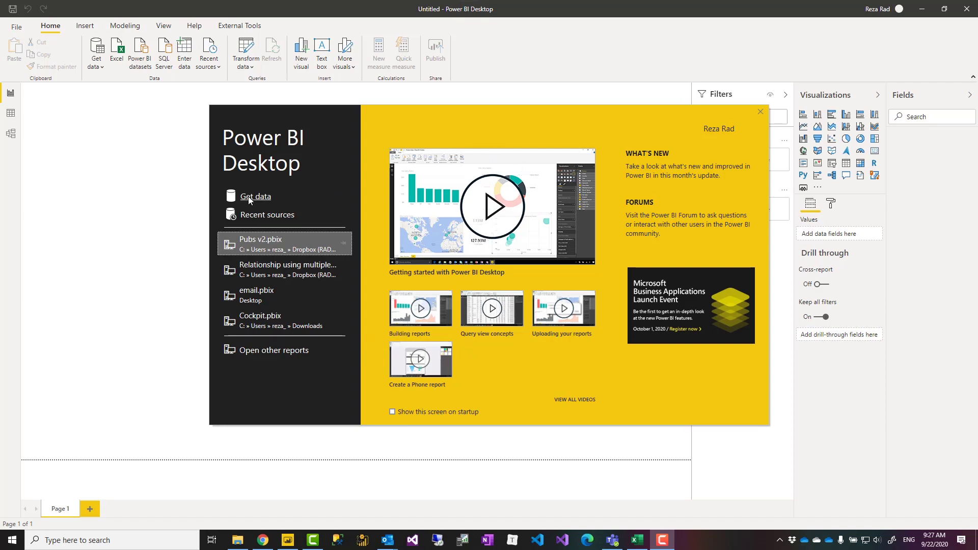
pyautogui.click(761, 111)
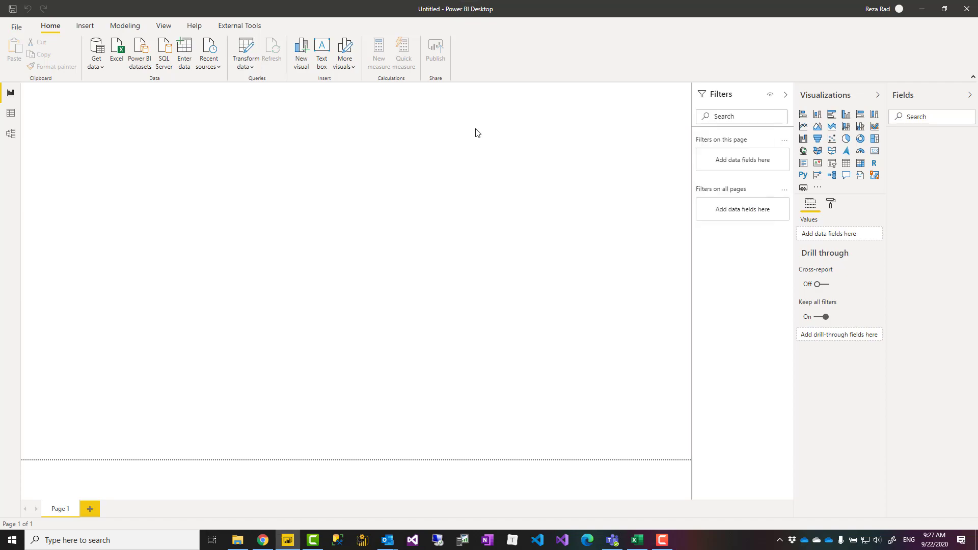
pyautogui.click(98, 63)
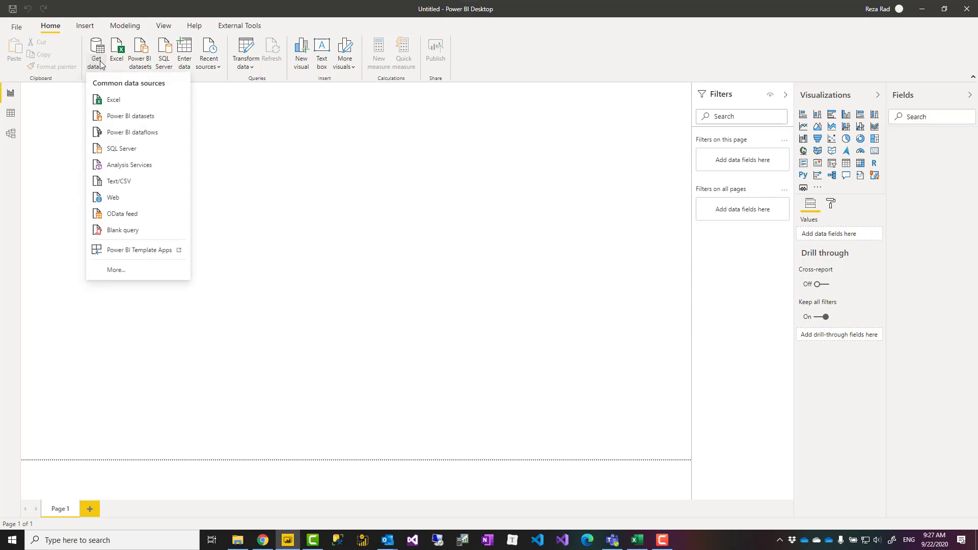
pyautogui.click(283, 185)
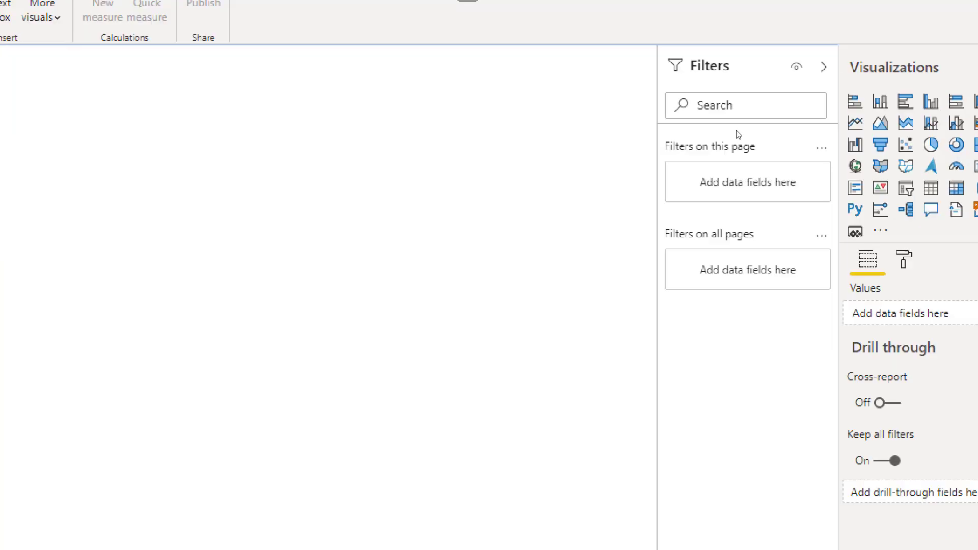
pyautogui.moveTo(693, 81); pyautogui.dragTo(690, 103)
pyautogui.moveTo(644, 81); pyautogui.dragTo(647, 37)
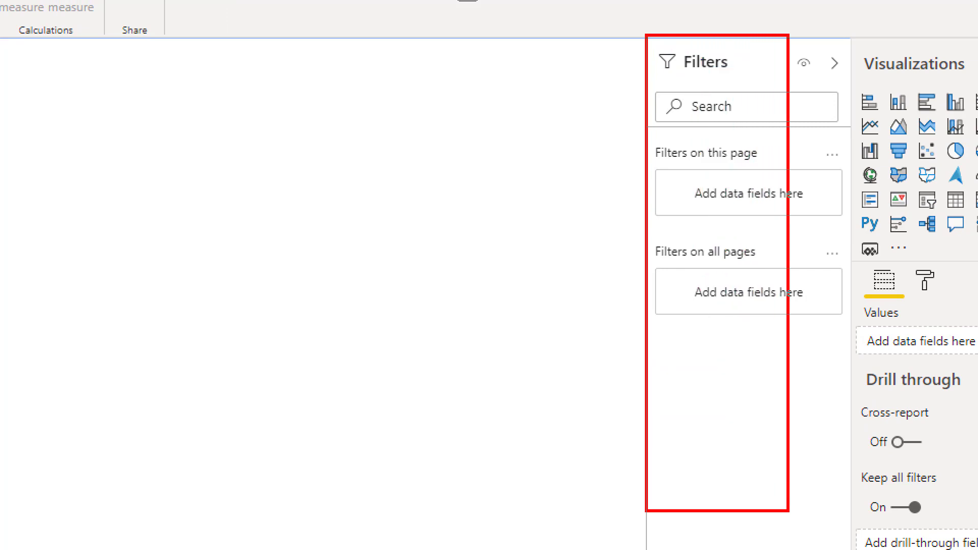
pyautogui.press('Escape')
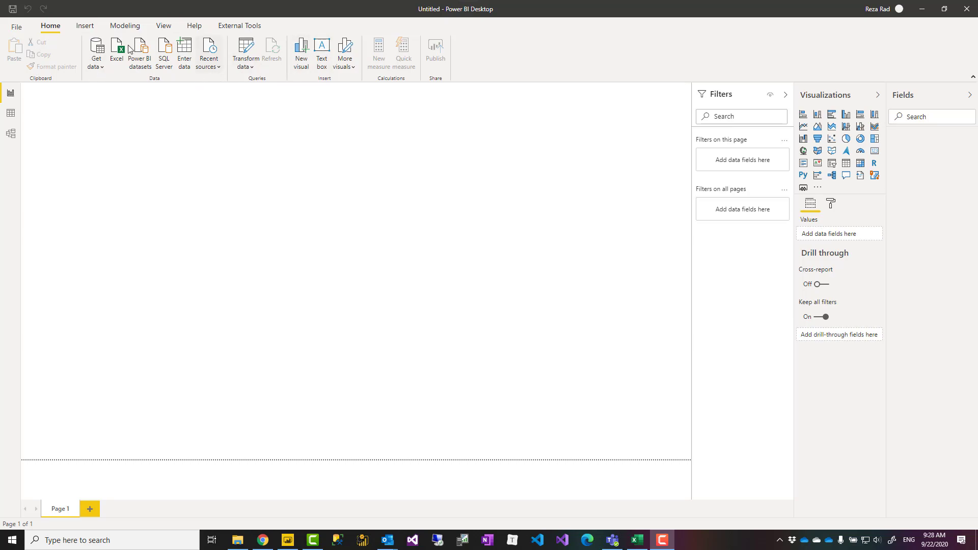
pyautogui.click(123, 27)
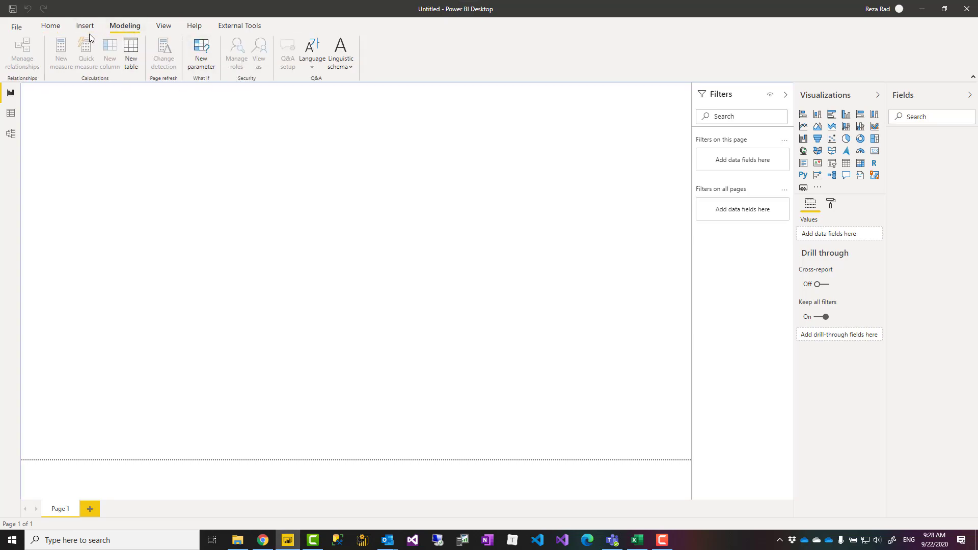
pyautogui.click(164, 26)
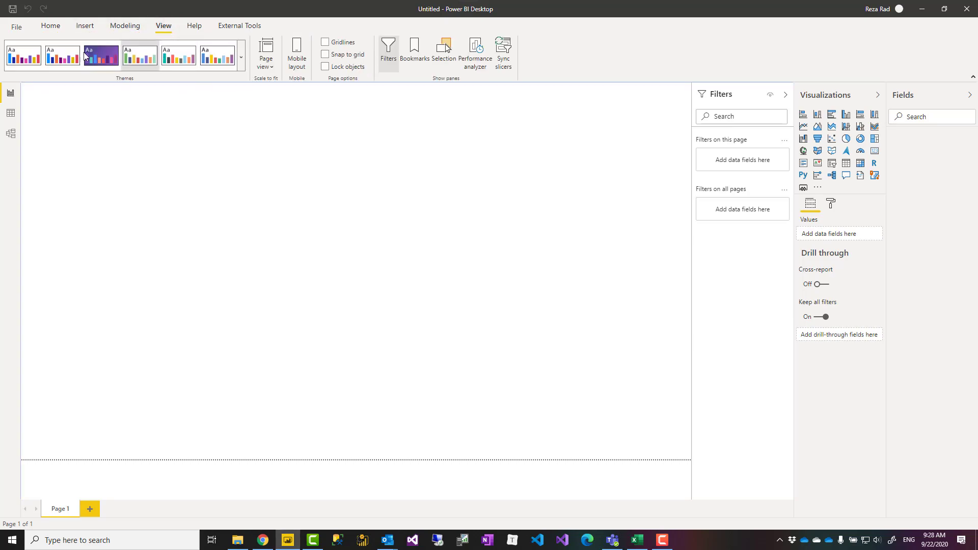
pyautogui.click(50, 27)
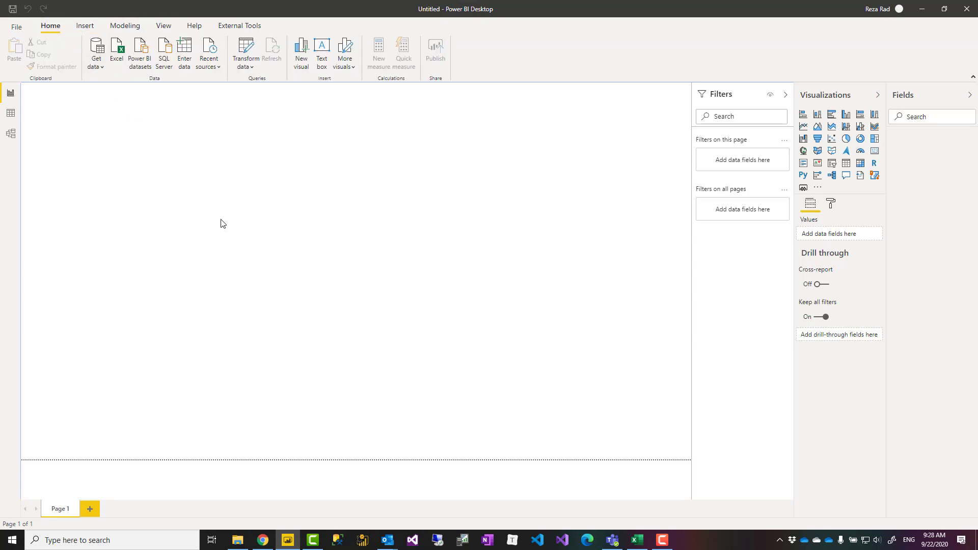
# Bring the Pubs.xlsx workbook forward and look through its Sales, Stores, Titles and TitleAuthor sheets
pyautogui.click(642, 548)
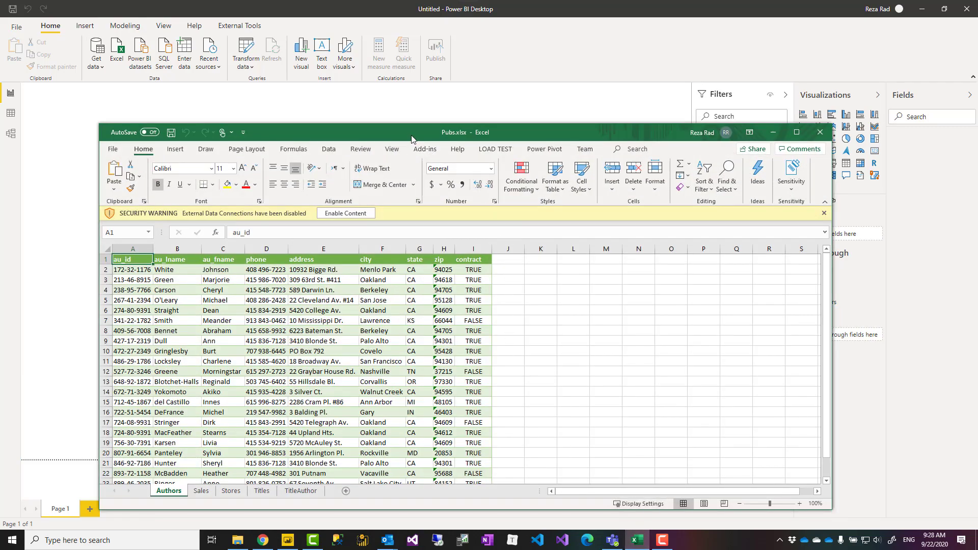
pyautogui.moveTo(414, 135); pyautogui.dragTo(432, 75)
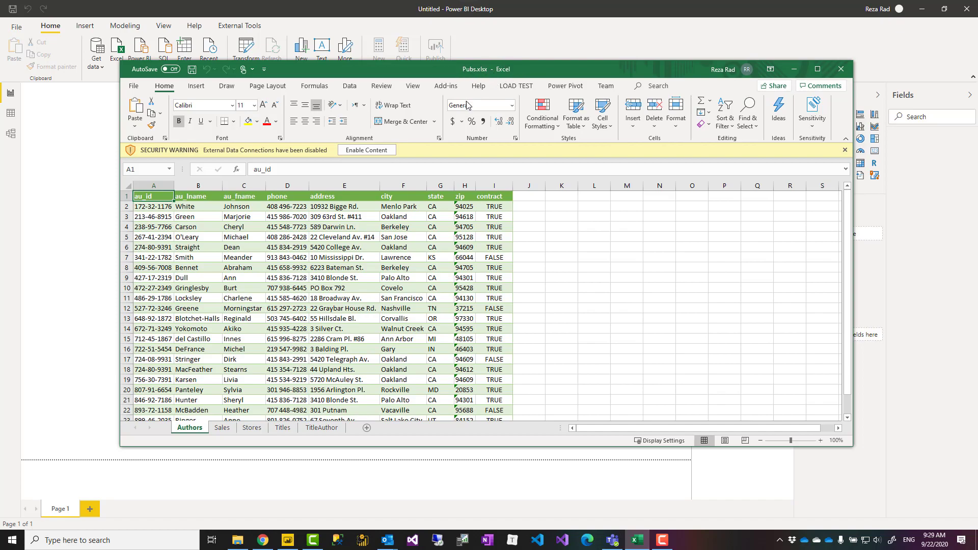
pyautogui.click(223, 432)
pyautogui.click(255, 431)
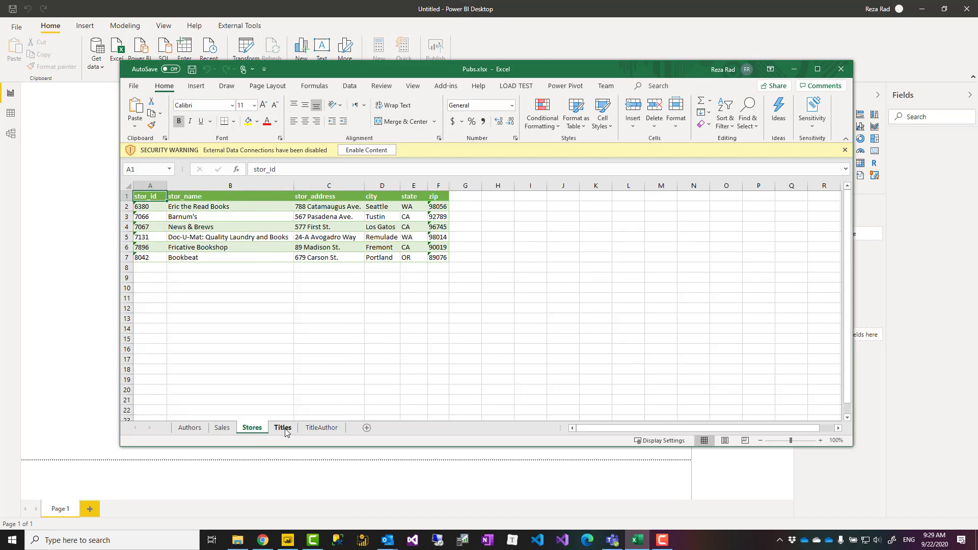
pyautogui.click(283, 429)
pyautogui.click(321, 429)
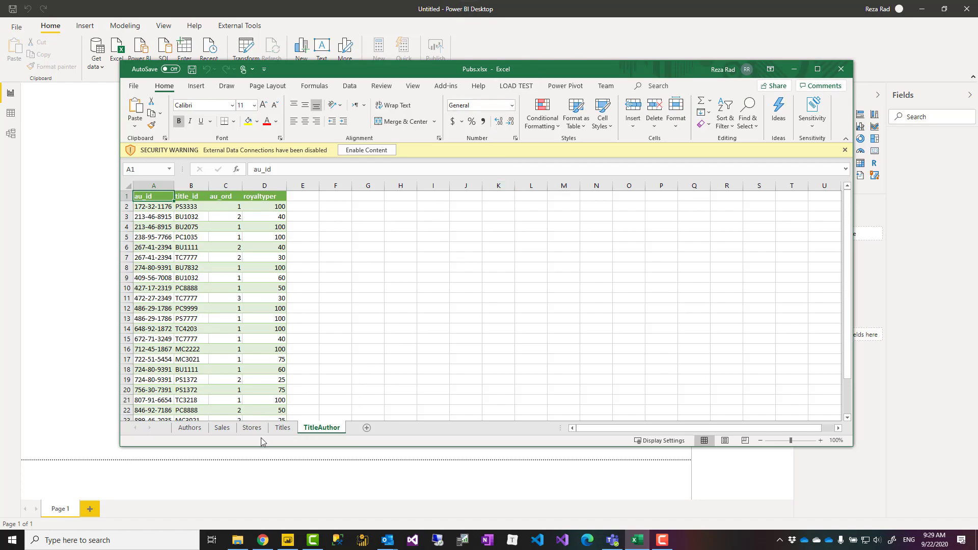
# Recheck the Titles, Authors, TitleAuthor, Stores and Sales sheets, inspect store id 7066, then close the workbook
pyautogui.click(282, 428)
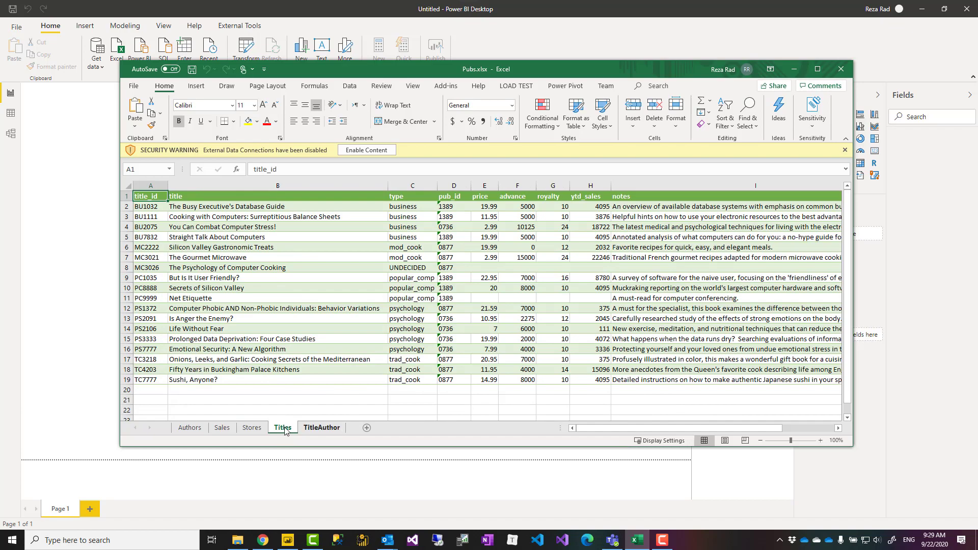
pyautogui.click(190, 428)
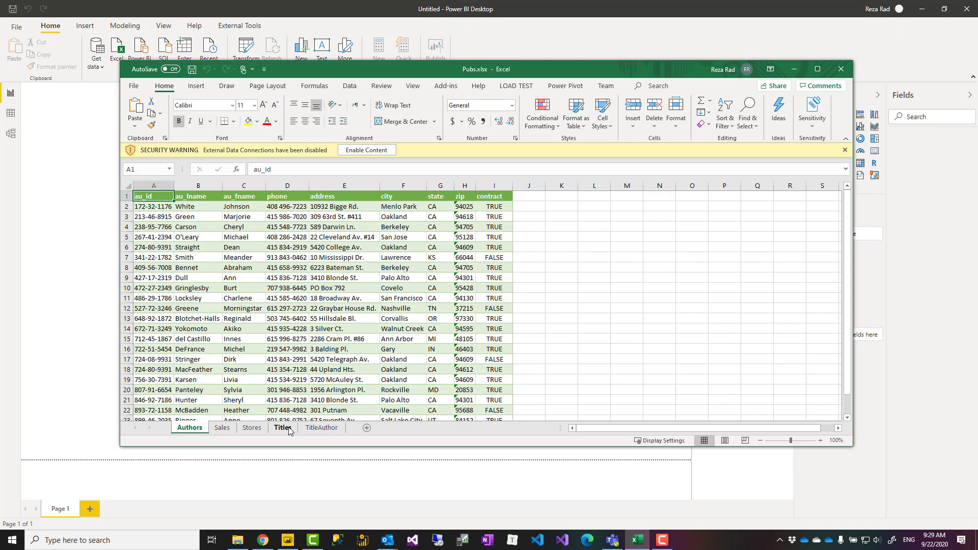
pyautogui.click(325, 429)
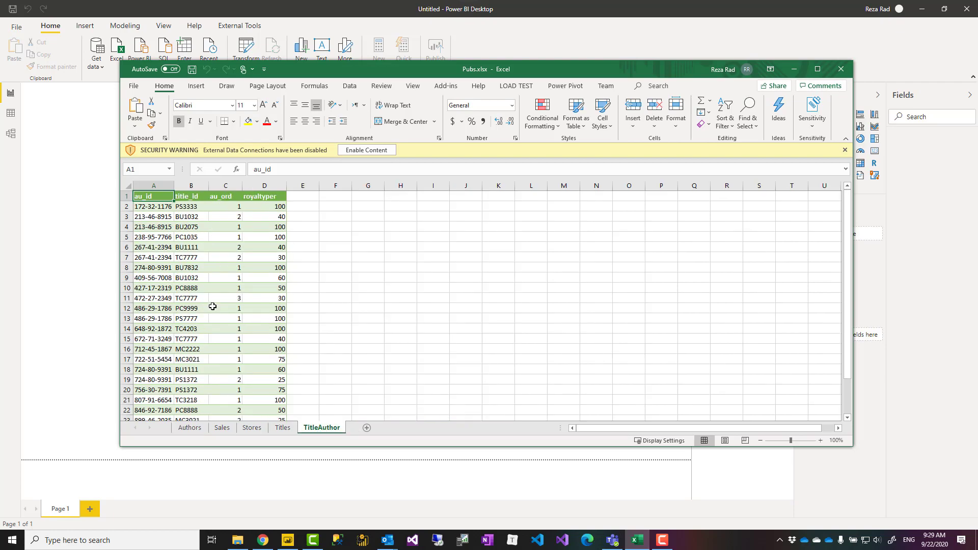
pyautogui.click(252, 429)
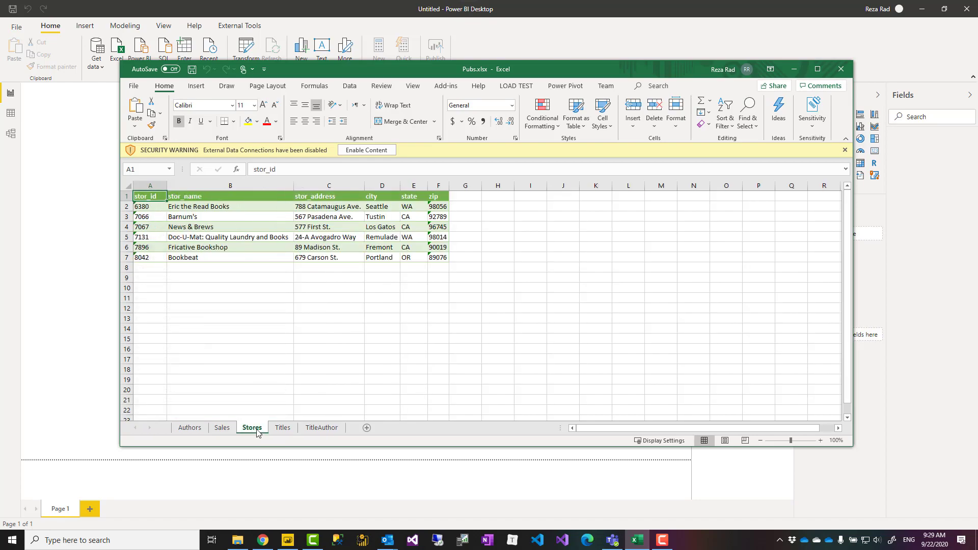
pyautogui.click(224, 430)
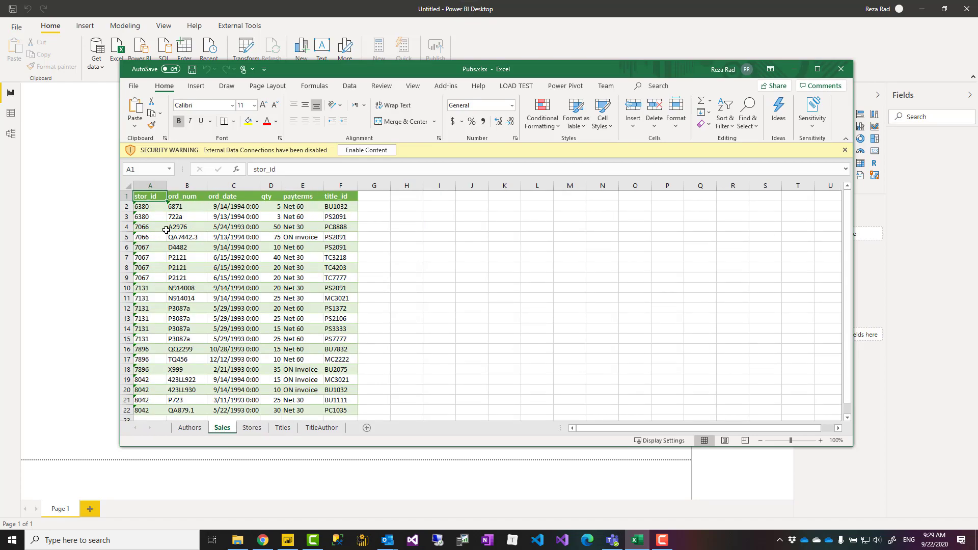
pyautogui.click(160, 228)
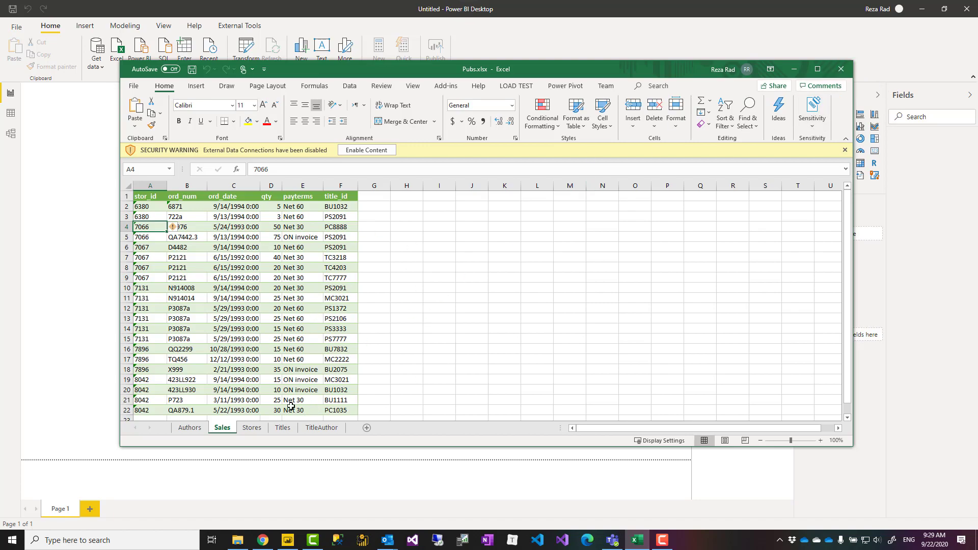
pyautogui.click(841, 74)
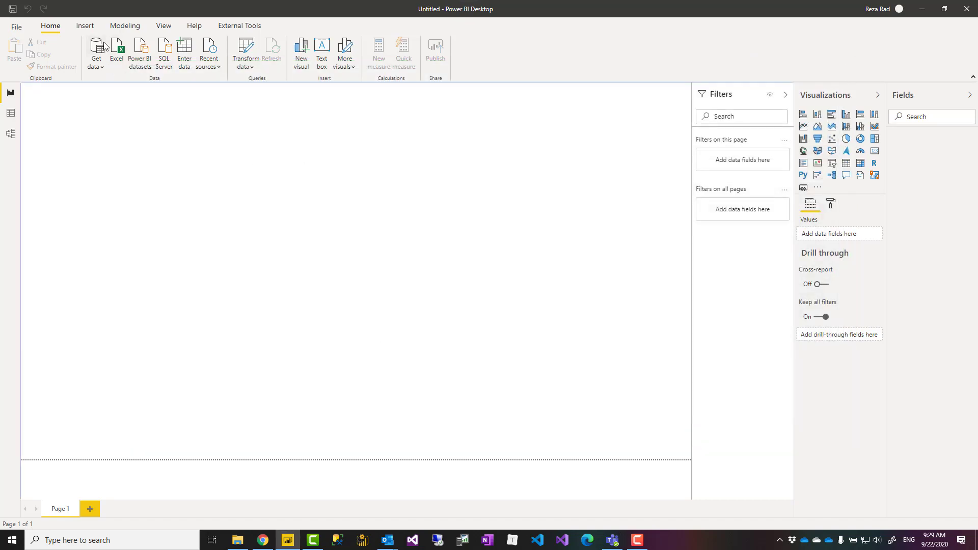
# Import an Excel workbook: open Pubs.xlsx from Training Materials > Module 1 > Power BI Essentials > Data Sources
pyautogui.click(100, 67)
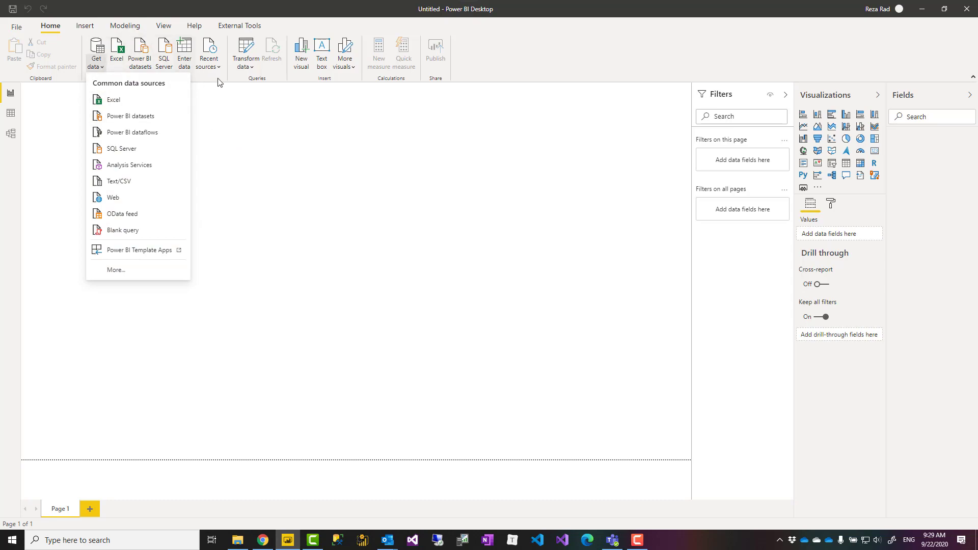
pyautogui.click(273, 154)
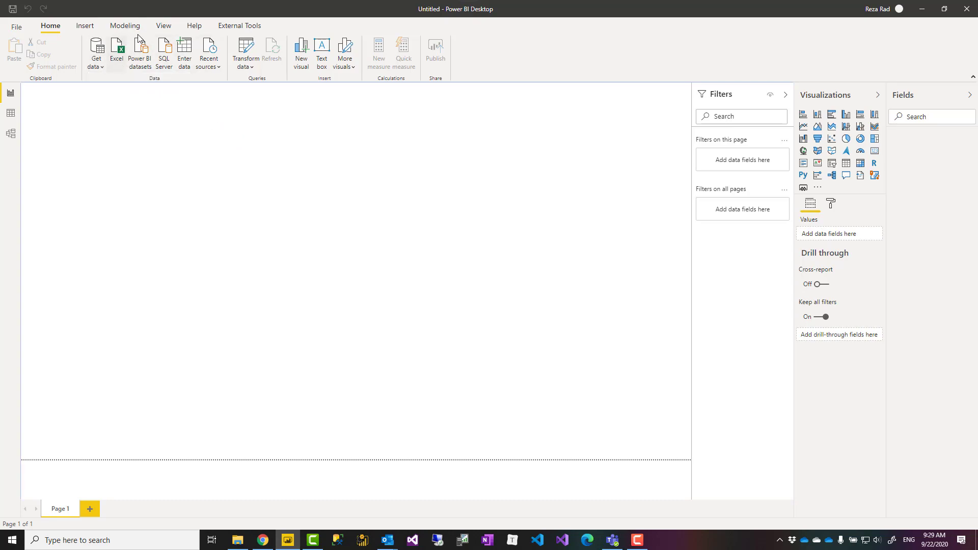
pyautogui.click(115, 55)
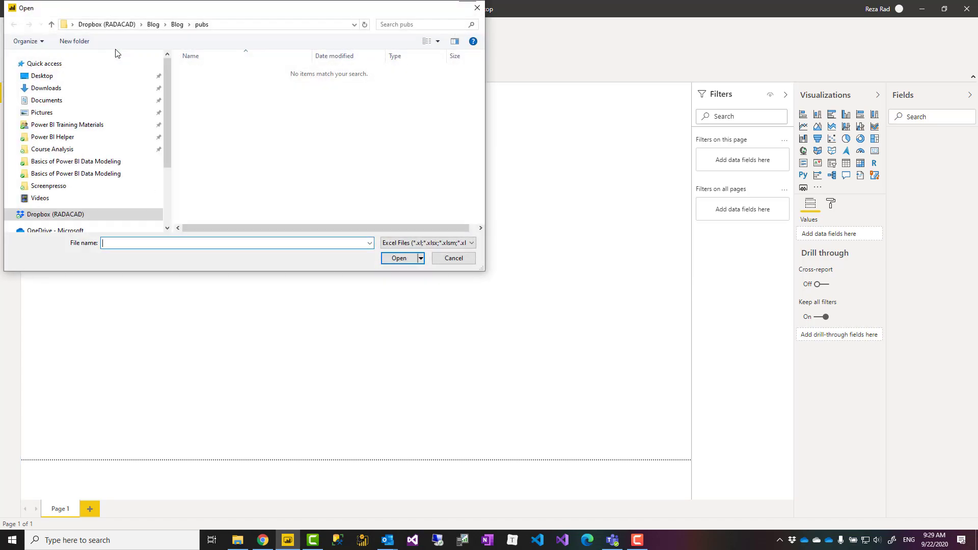
pyautogui.click(102, 129)
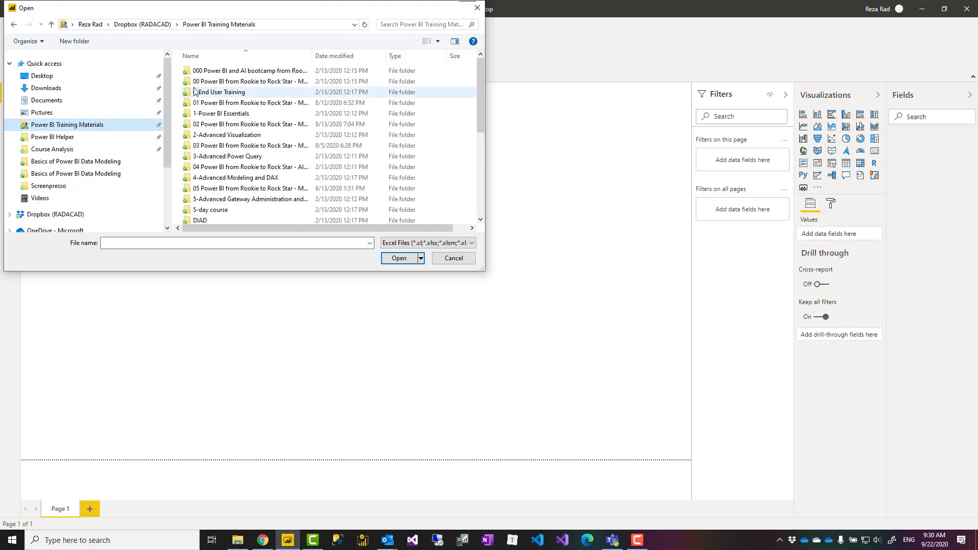
pyautogui.doubleClick(214, 81)
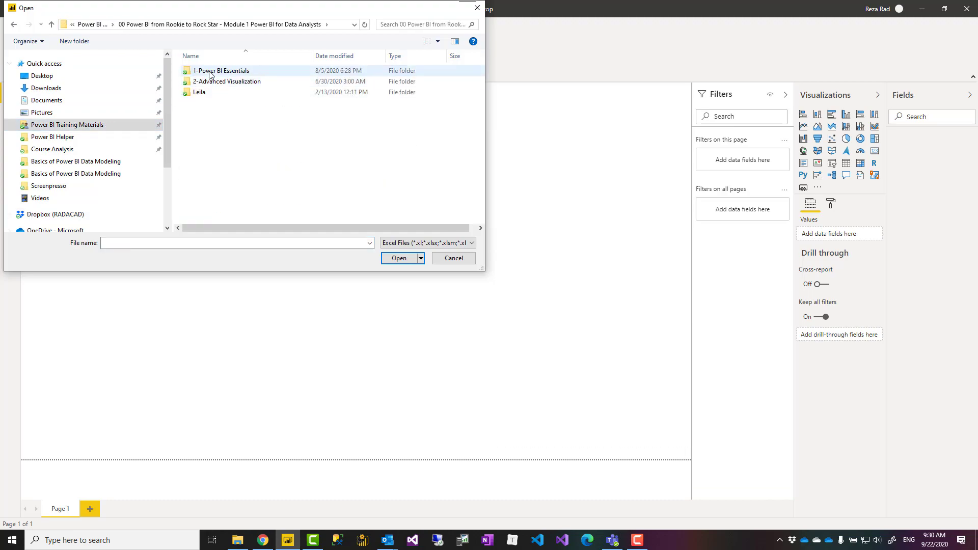
pyautogui.doubleClick(211, 72)
pyautogui.doubleClick(209, 72)
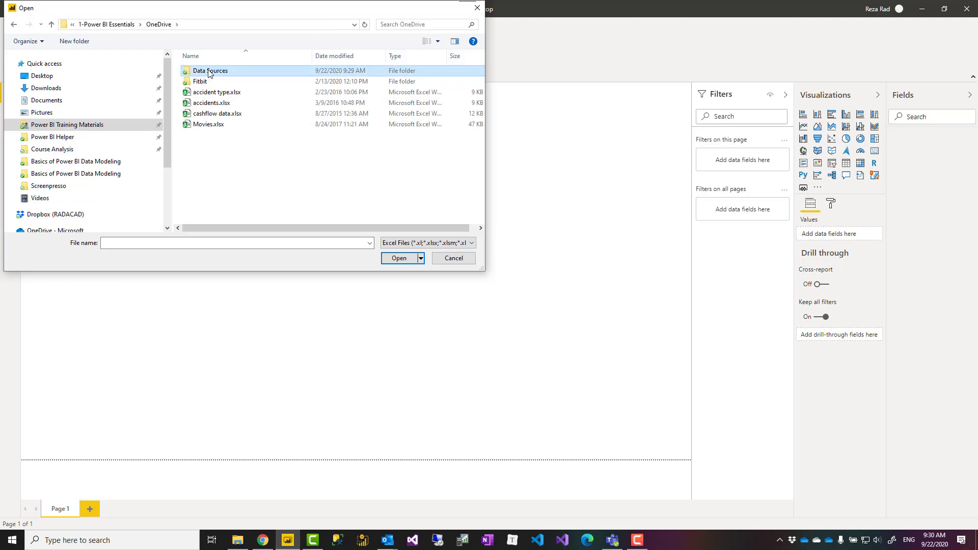
pyautogui.doubleClick(209, 72)
pyautogui.click(208, 83)
pyautogui.doubleClick(209, 82)
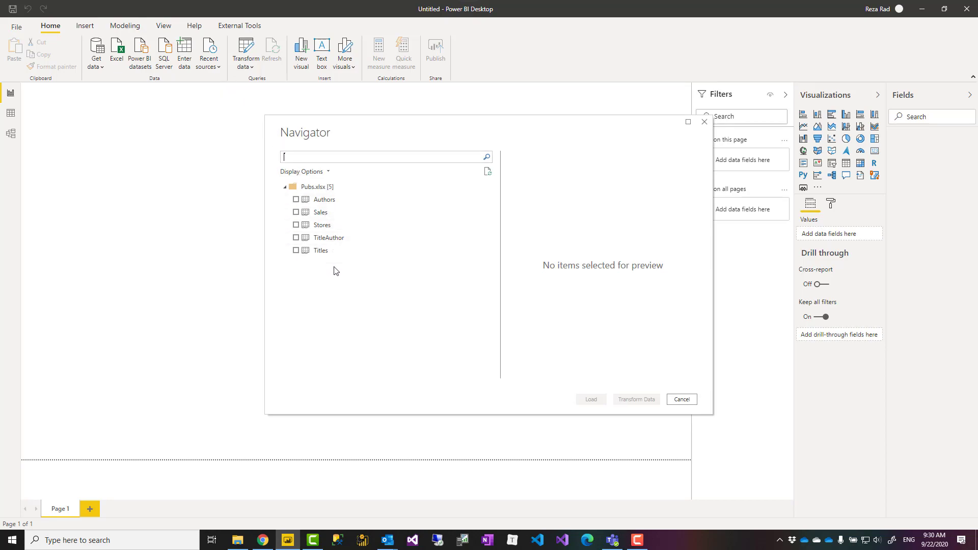
# Preview the Sales, Stores, TitleAuthor and Titles tables in the Navigator
pyautogui.moveTo(392, 133); pyautogui.dragTo(358, 132)
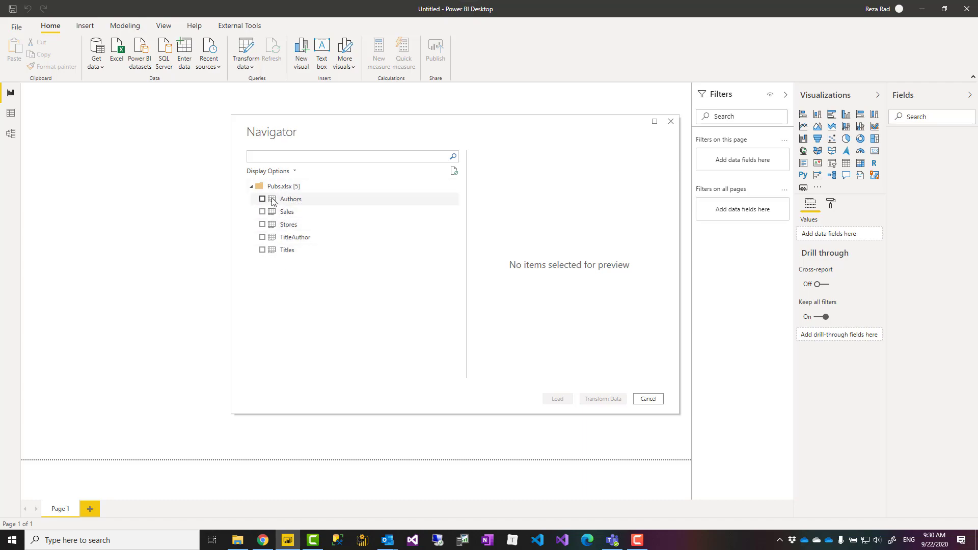
pyautogui.click(288, 215)
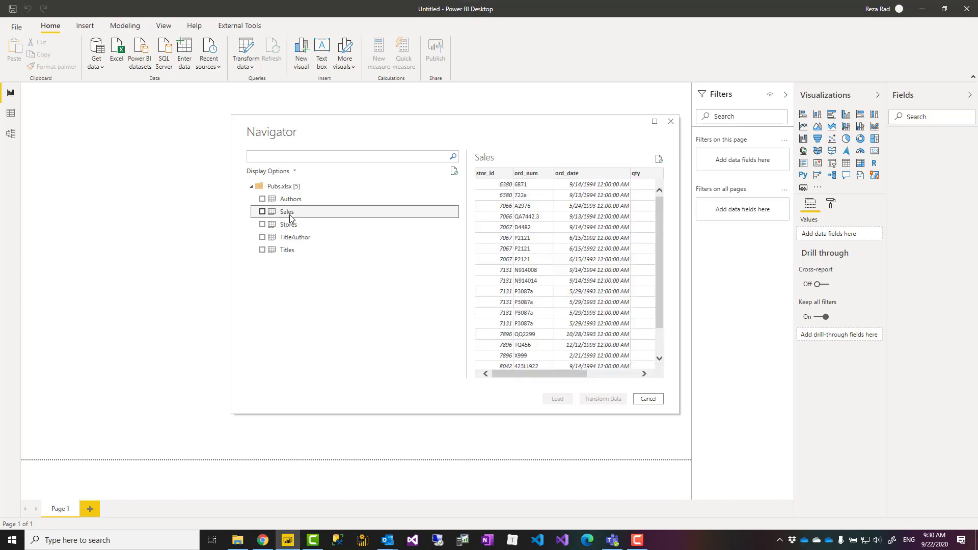
pyautogui.moveTo(579, 375); pyautogui.dragTo(552, 375)
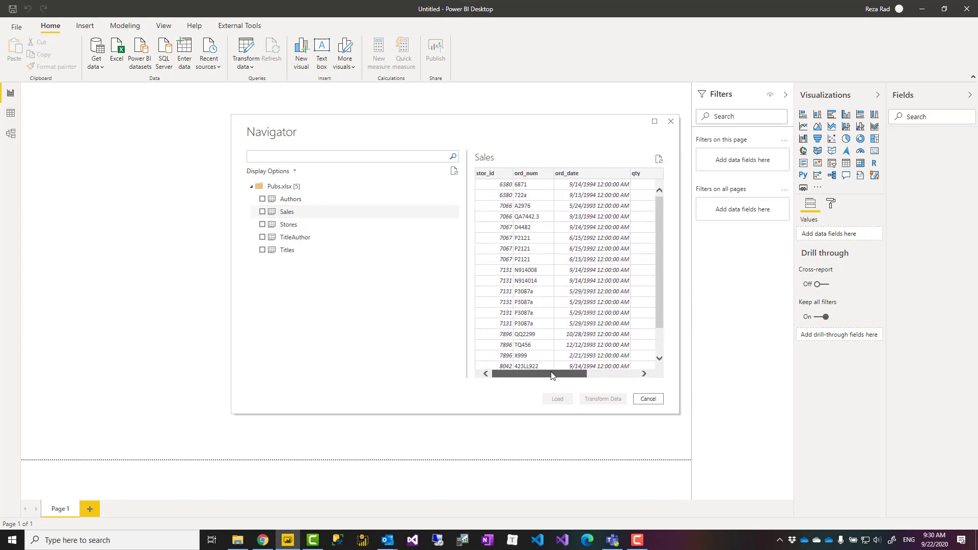
pyautogui.click(287, 225)
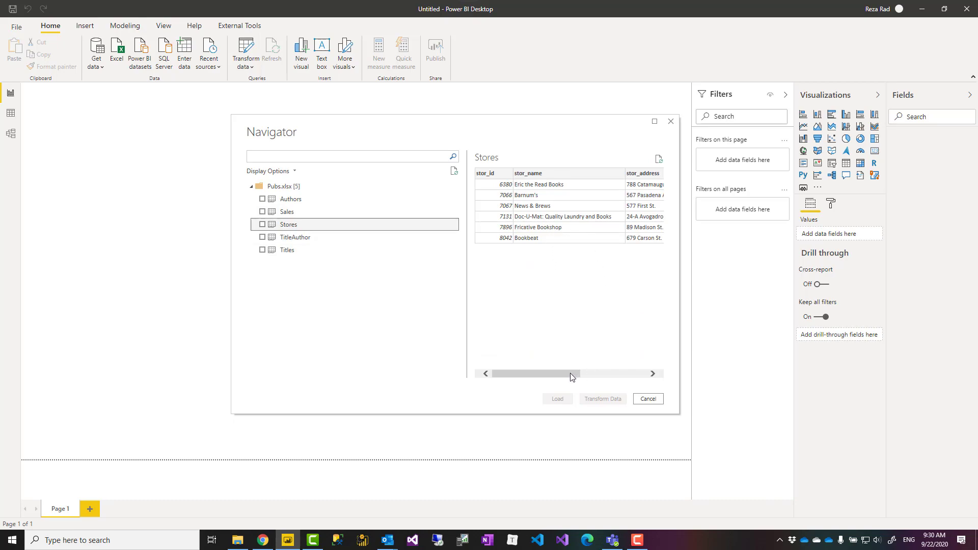
pyautogui.moveTo(573, 377)
pyautogui.mouseDown()
pyautogui.moveTo(652, 374)
pyautogui.moveTo(553, 374)
pyautogui.mouseUp()
pyautogui.click(295, 238)
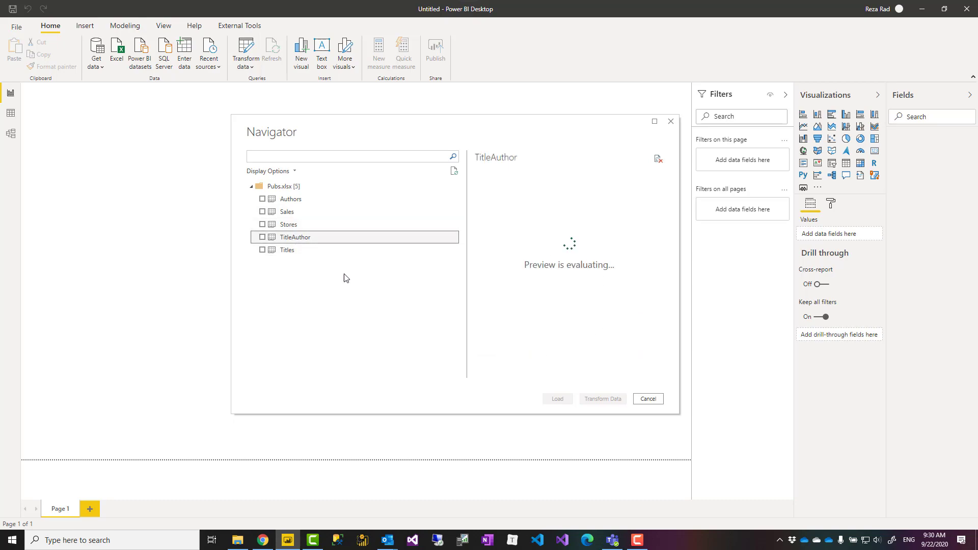
pyautogui.click(288, 250)
pyautogui.click(287, 225)
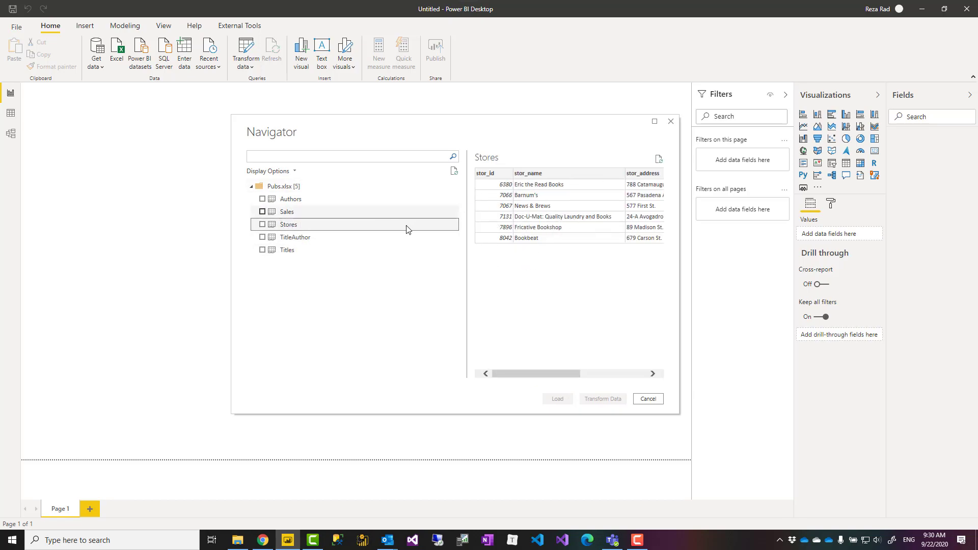
# Tick the Stores, Sales, Authors, TitleAuthor and Titles tables for import
pyautogui.click(262, 224)
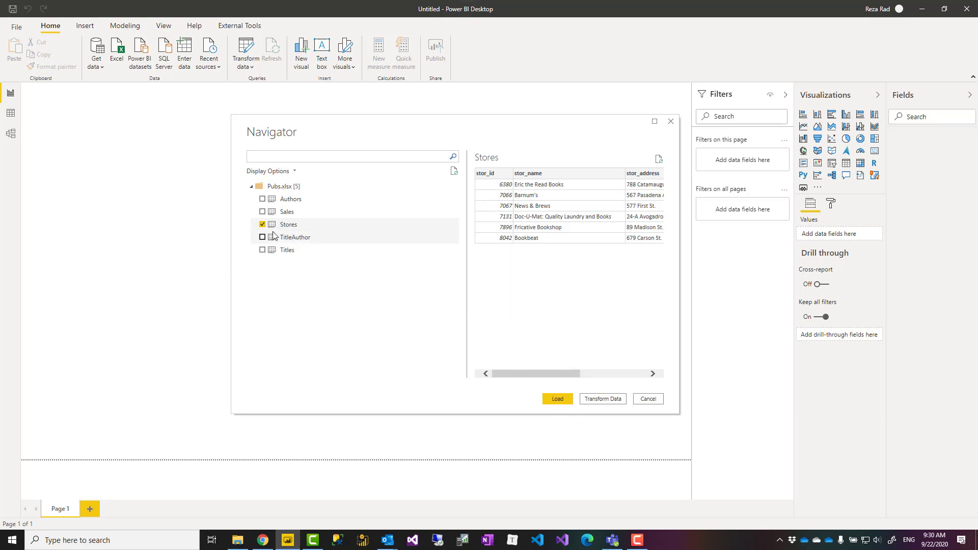
pyautogui.click(262, 212)
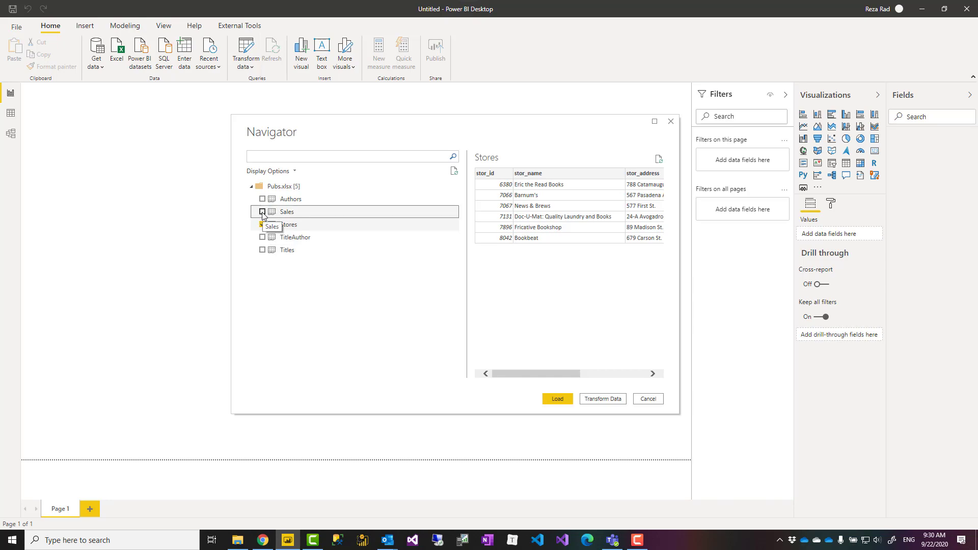
pyautogui.click(262, 200)
pyautogui.click(263, 237)
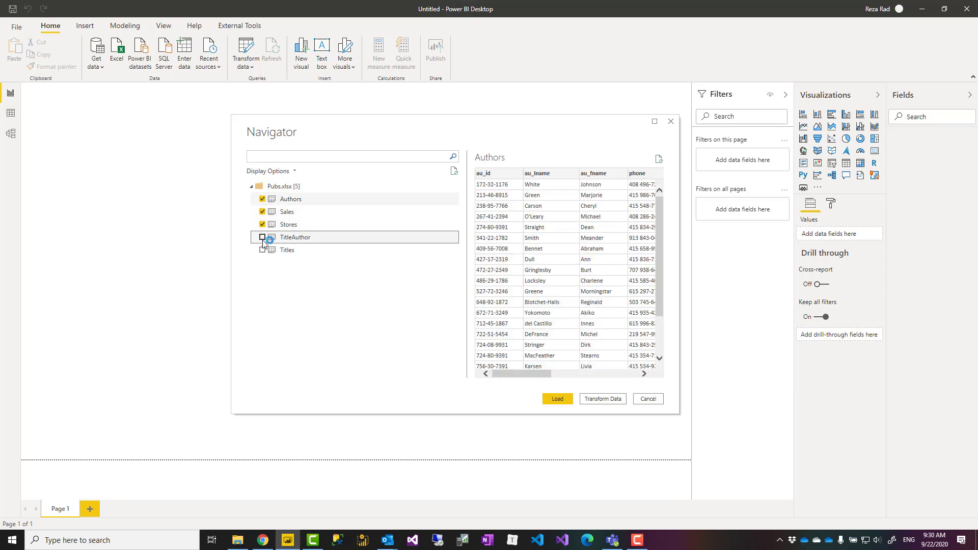
pyautogui.click(262, 250)
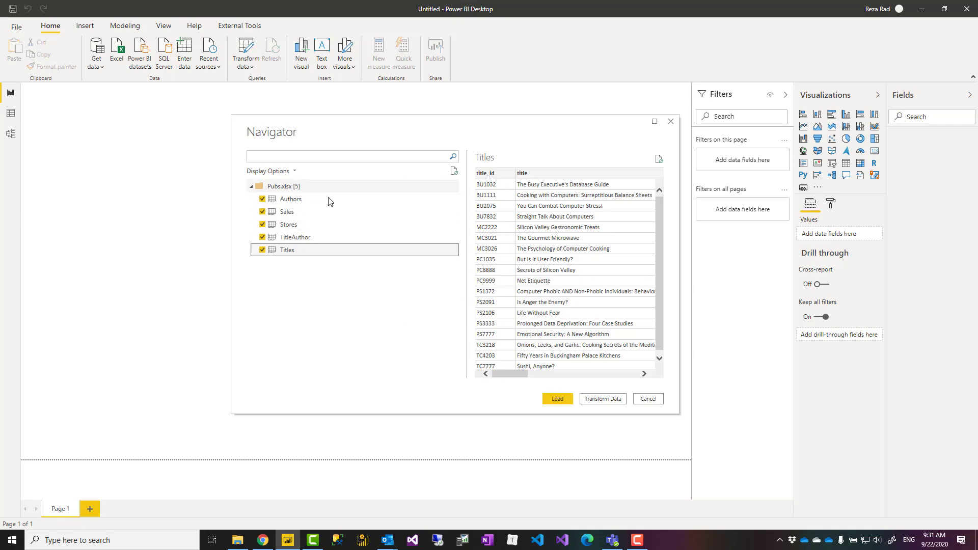
# Load the five Pubs tables and expand Authors and Sales in the Fields pane to view their columns
pyautogui.click(556, 401)
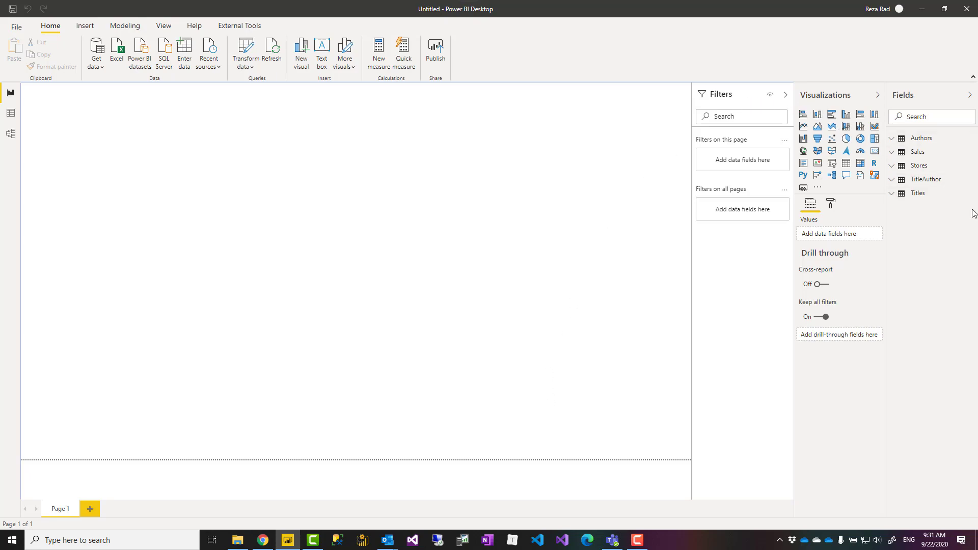
pyautogui.click(892, 140)
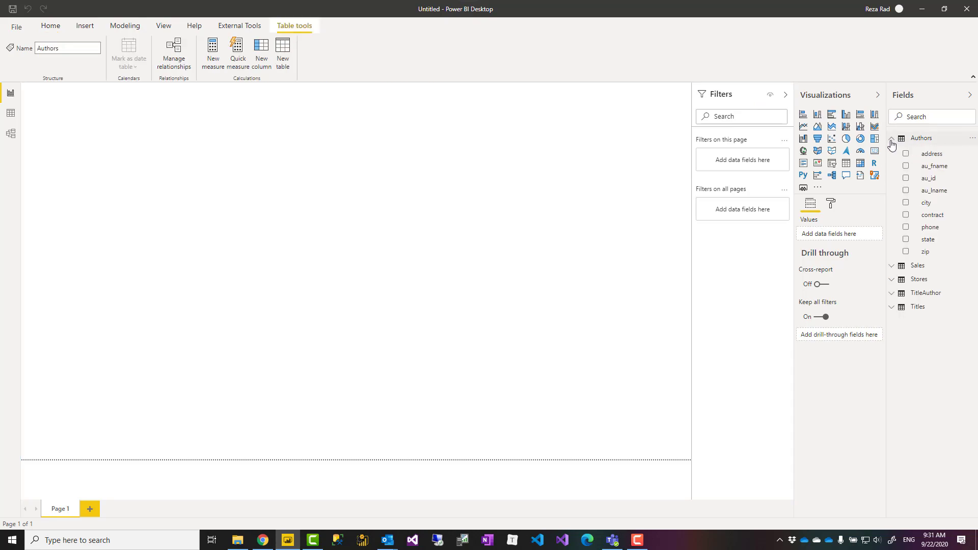
pyautogui.click(892, 140)
pyautogui.click(891, 153)
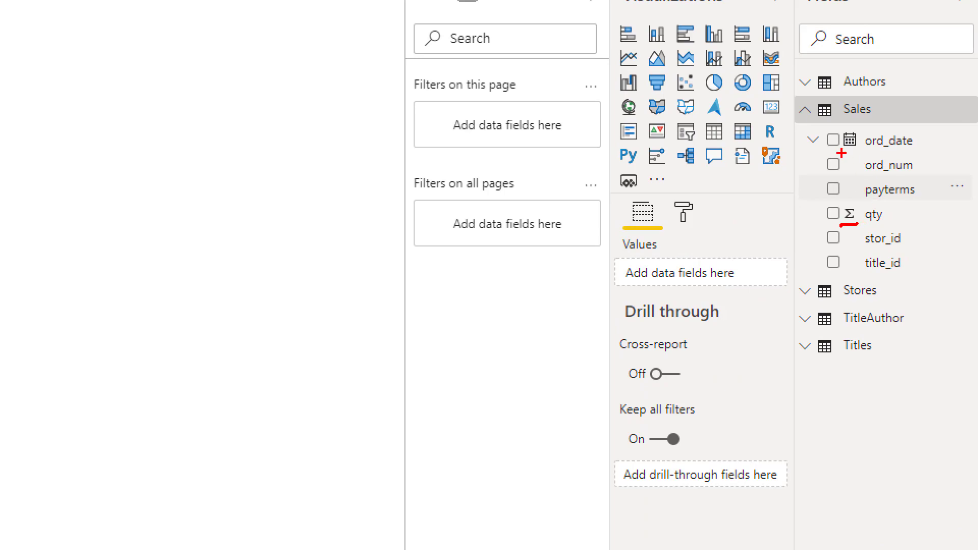
pyautogui.moveTo(842, 152); pyautogui.dragTo(864, 150)
pyautogui.press('Escape')
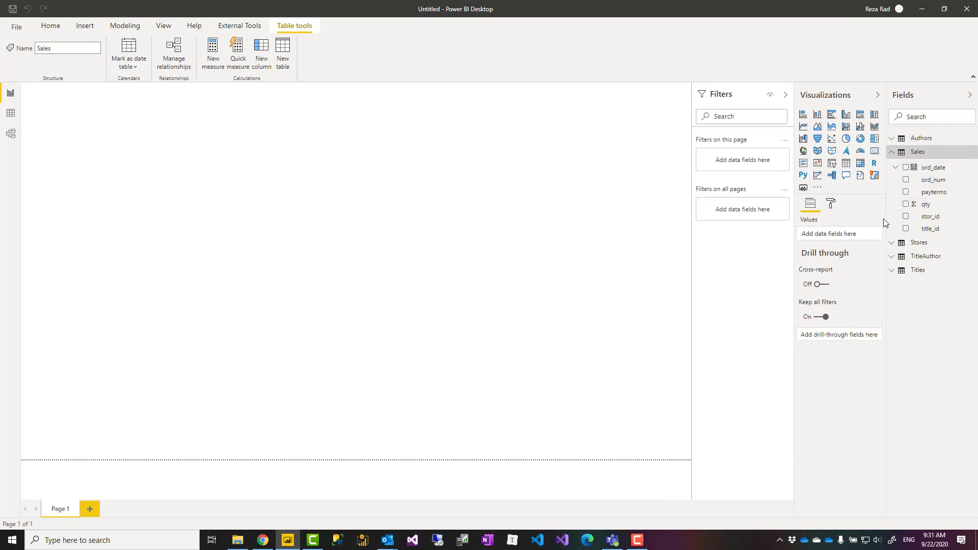
# Drag the Sales qty field onto the page as a chart, then delete that first attempt
pyautogui.click(655, 214)
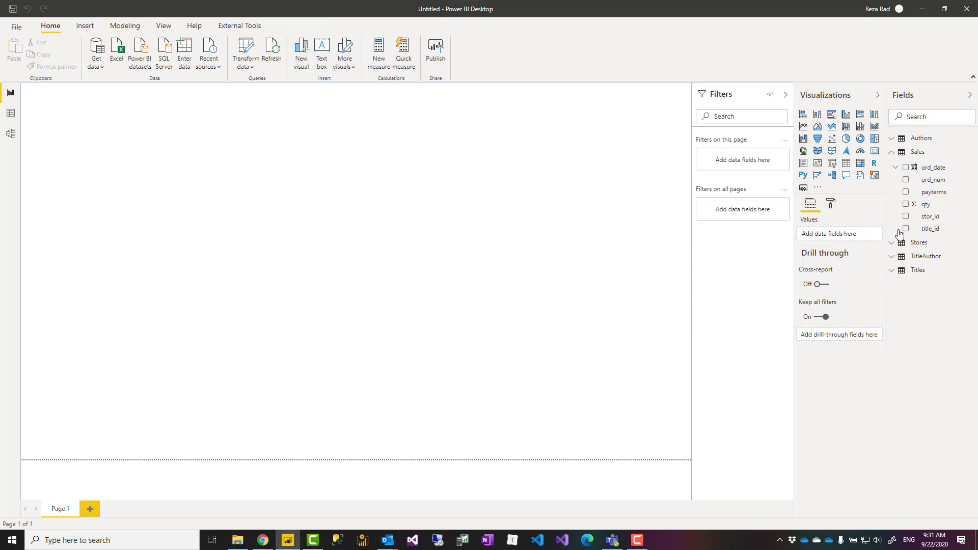
pyautogui.click(926, 204)
pyautogui.moveTo(930, 209); pyautogui.dragTo(523, 202)
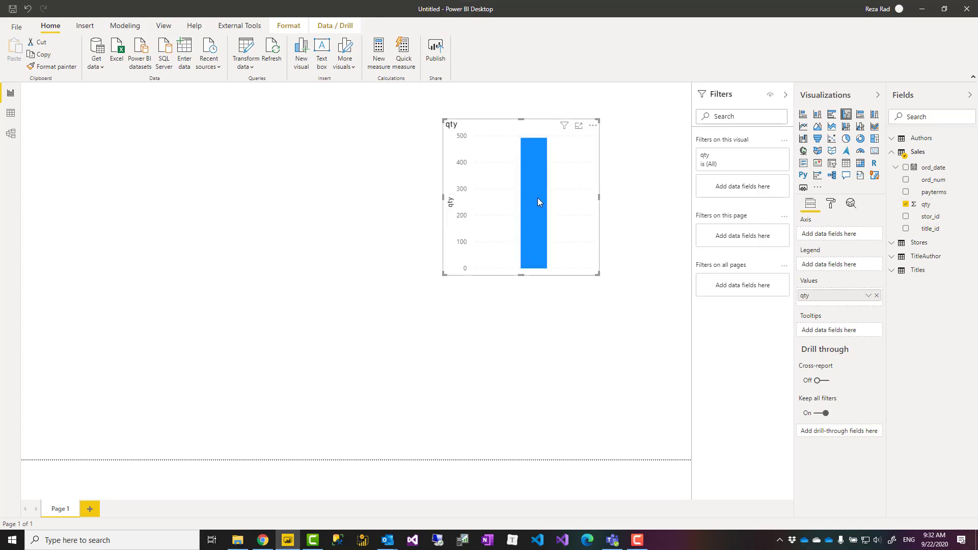
pyautogui.moveTo(538, 198)
pyautogui.press('Delete')
# Add qty as a column chart again and position it near the centre of the page
pyautogui.click(906, 204)
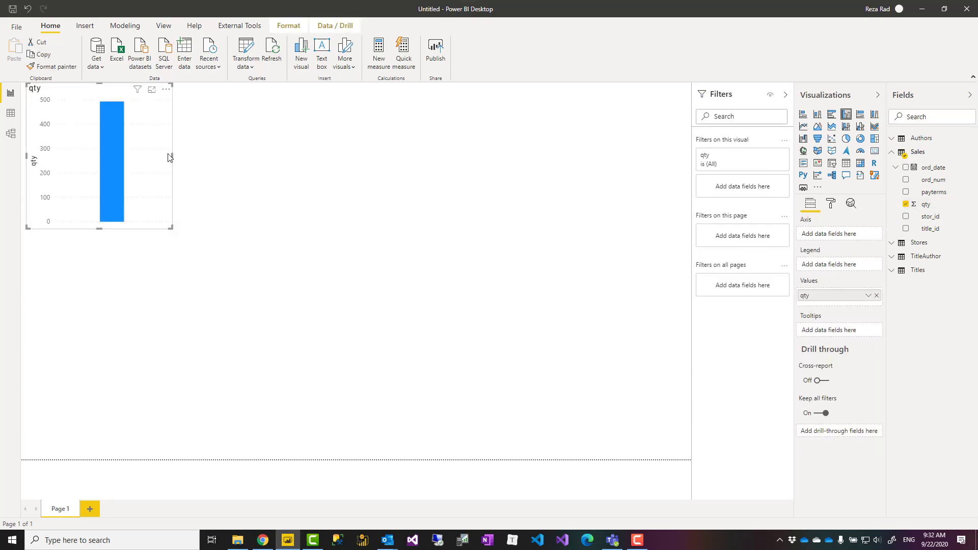
pyautogui.moveTo(155, 144); pyautogui.dragTo(585, 212)
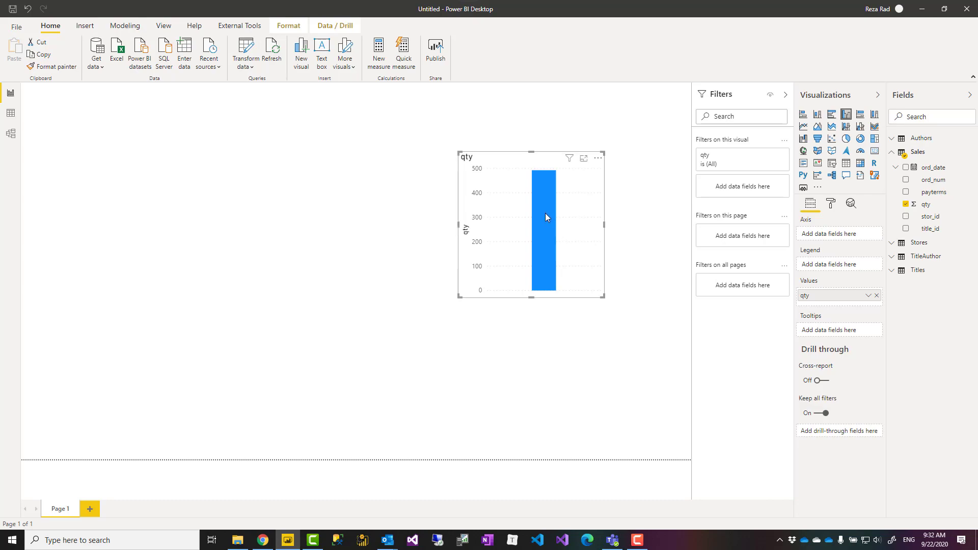
pyautogui.moveTo(545, 216)
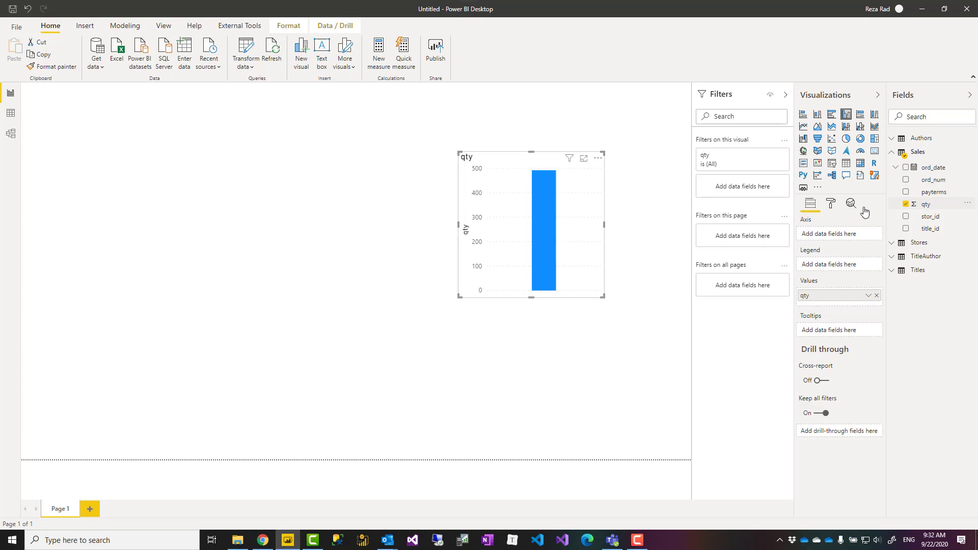
pyautogui.moveTo(541, 245)
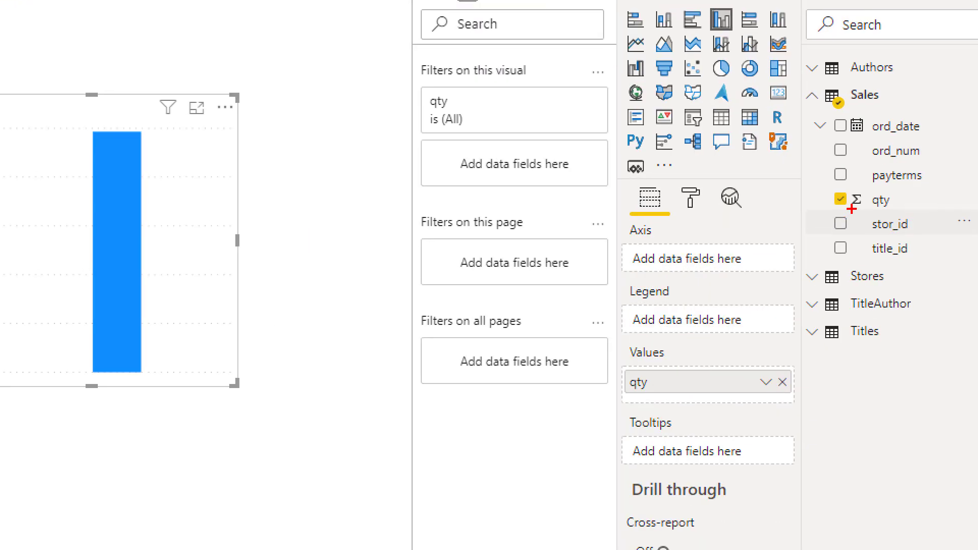
pyautogui.moveTo(867, 210); pyautogui.dragTo(851, 190)
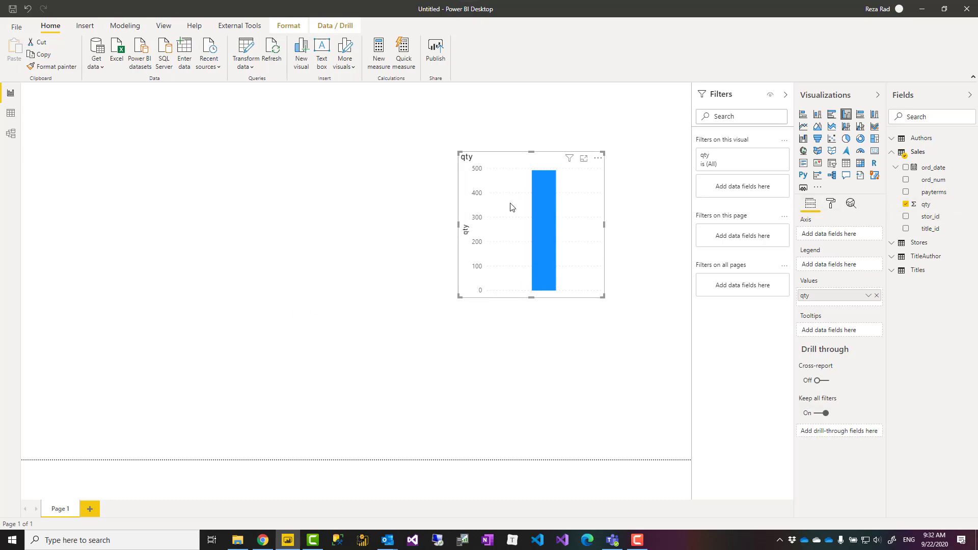
pyautogui.moveTo(509, 208); pyautogui.dragTo(463, 196)
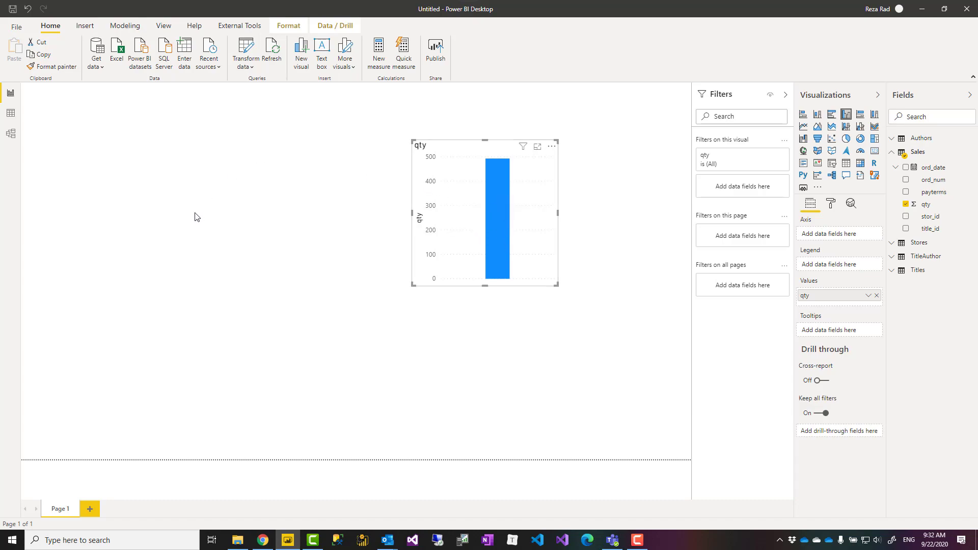
# In Data view, browse the Sales, Stores, TitleAuthor and Titles rows and inspect the Sales qty column
pyautogui.click(11, 114)
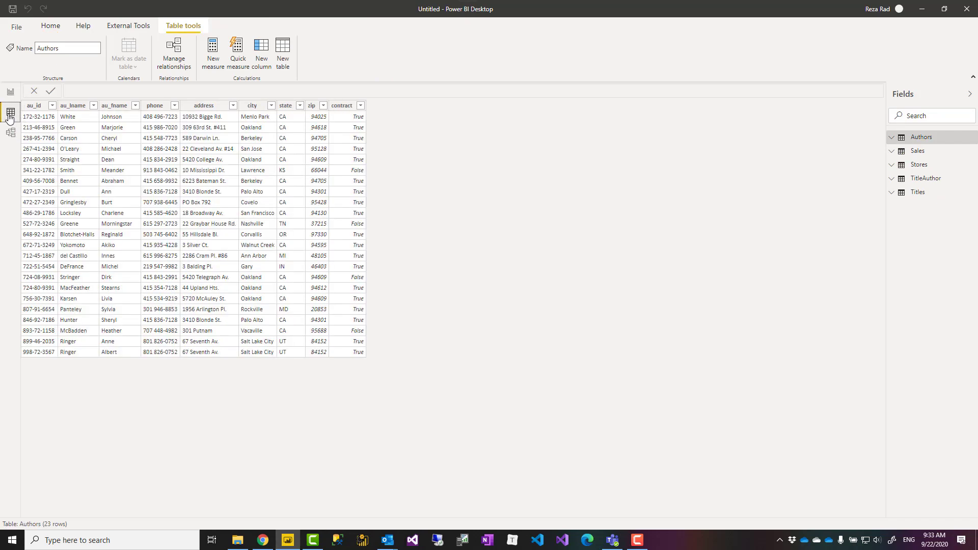
pyautogui.click(918, 153)
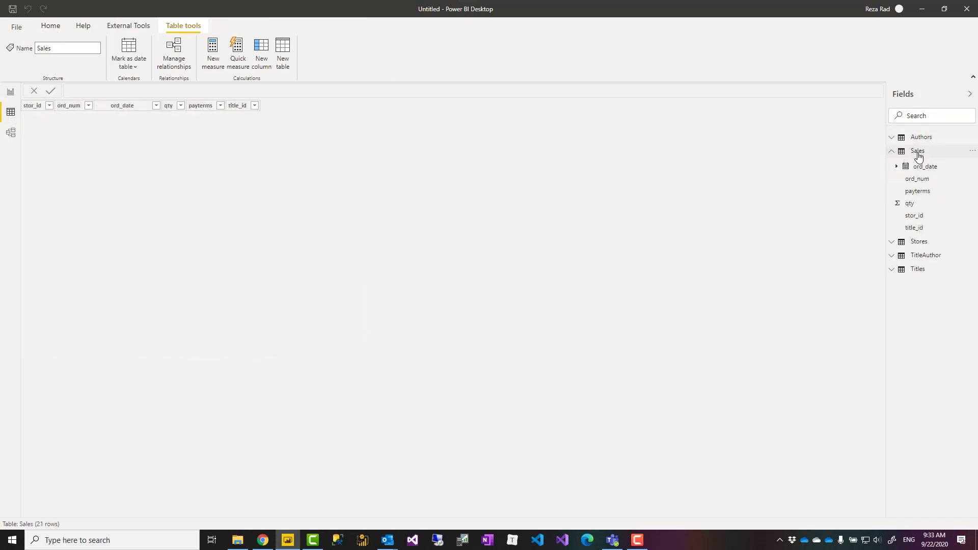
pyautogui.click(919, 243)
pyautogui.click(923, 332)
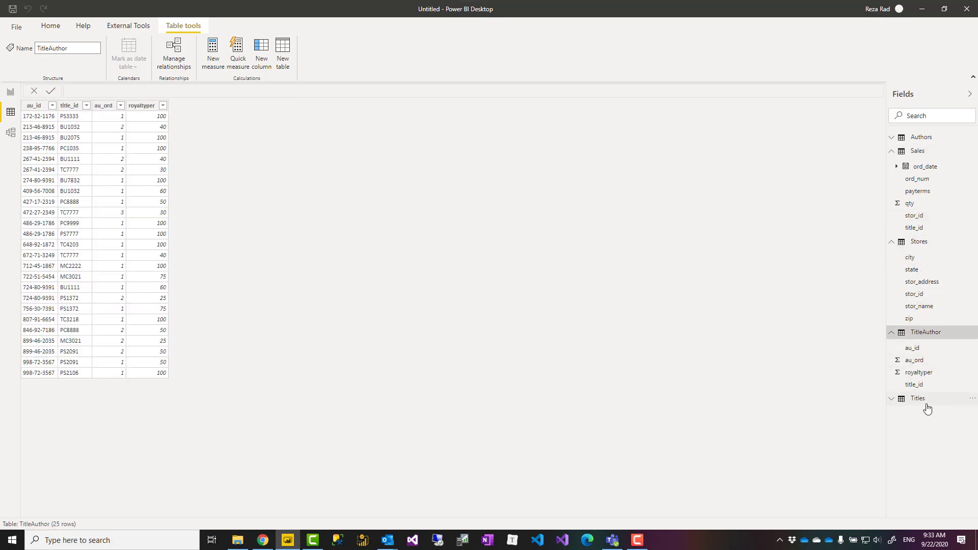
pyautogui.click(922, 403)
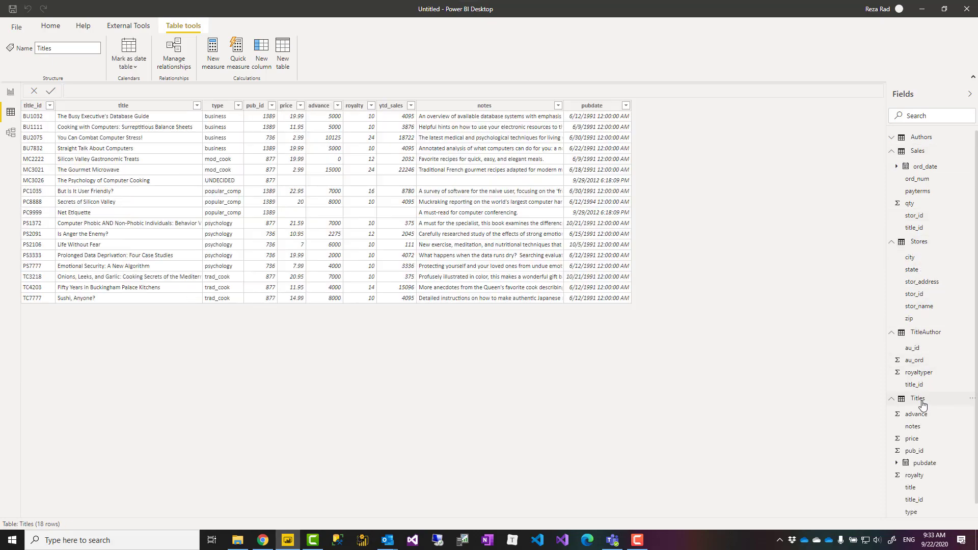
pyautogui.click(921, 152)
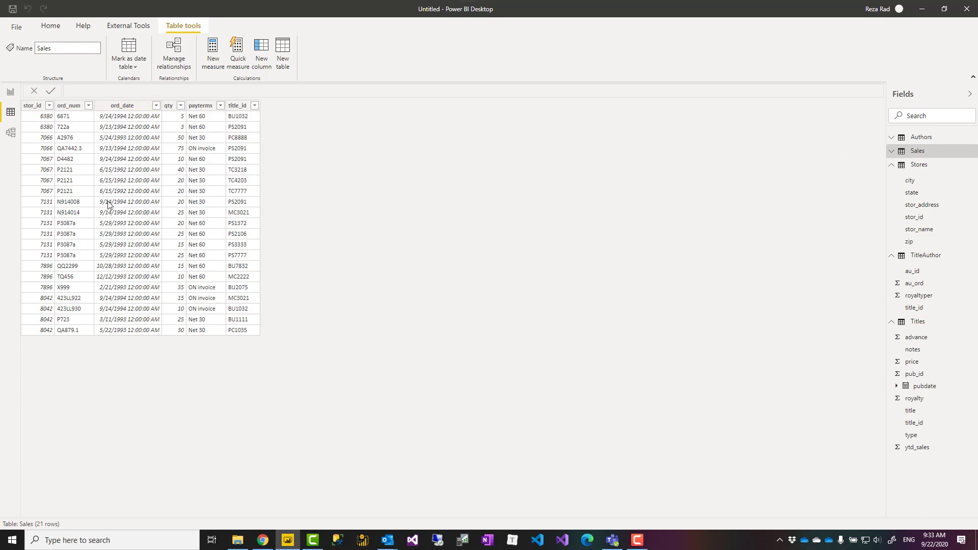
pyautogui.click(180, 193)
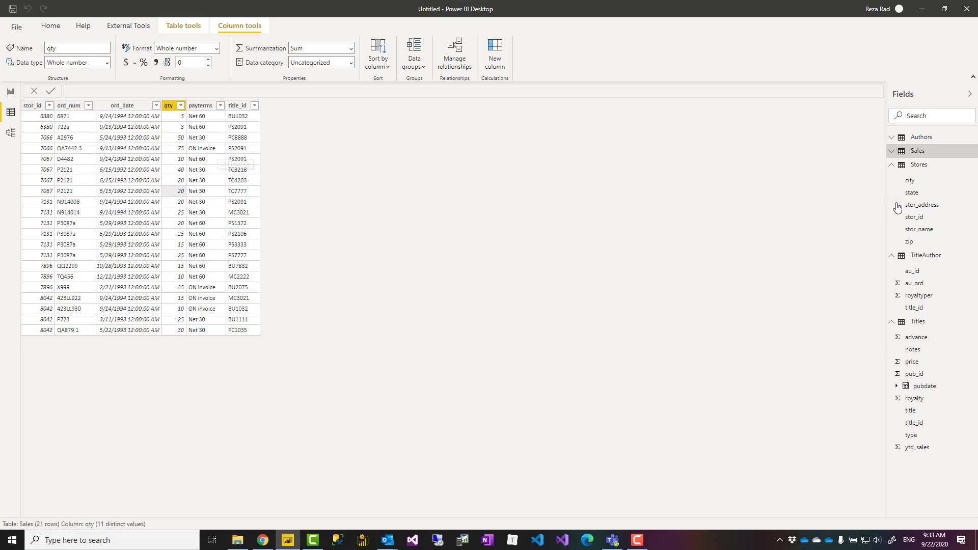
pyautogui.click(922, 156)
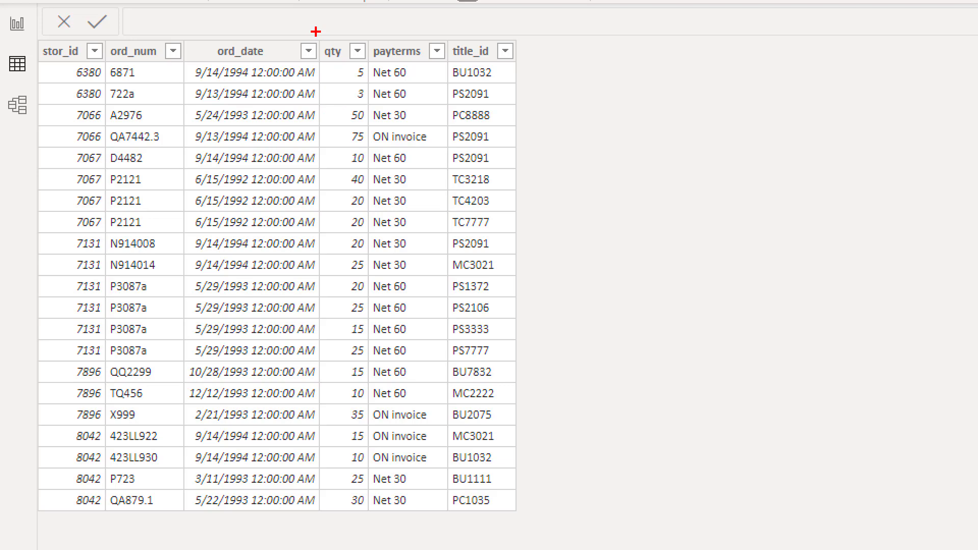
pyautogui.moveTo(315, 32); pyautogui.dragTo(372, 540)
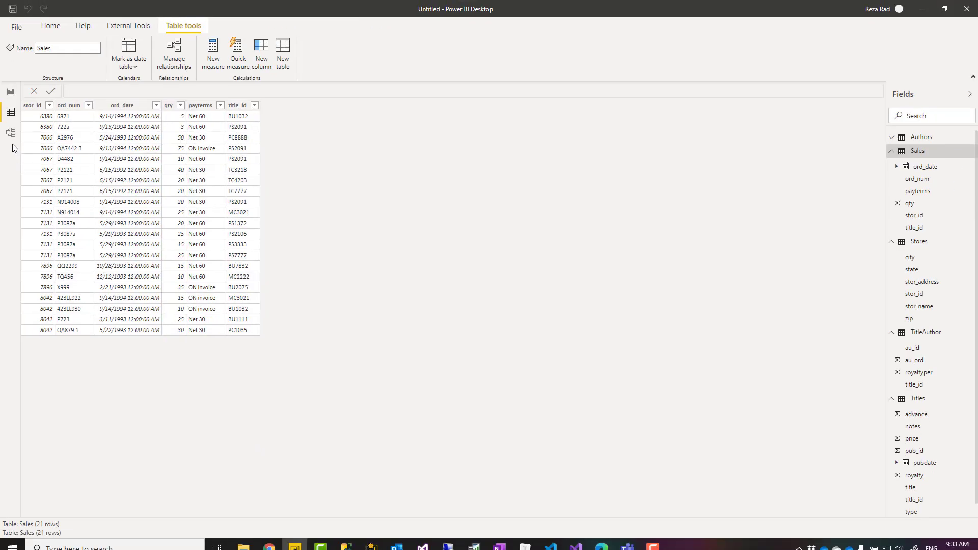
# Back on the report page, stretch the qty chart toward the upper left and lower right
pyautogui.click(10, 94)
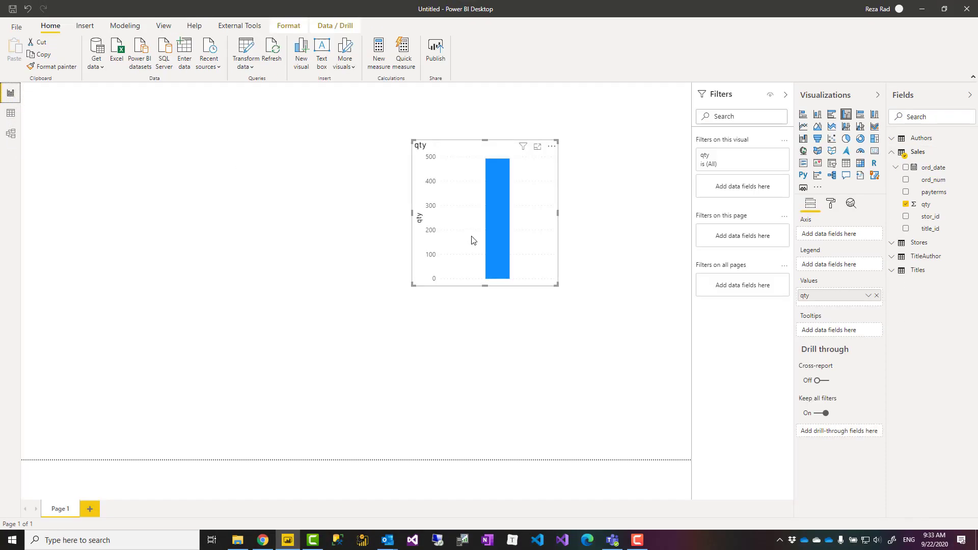
pyautogui.moveTo(494, 220)
pyautogui.moveTo(413, 141); pyautogui.dragTo(328, 101)
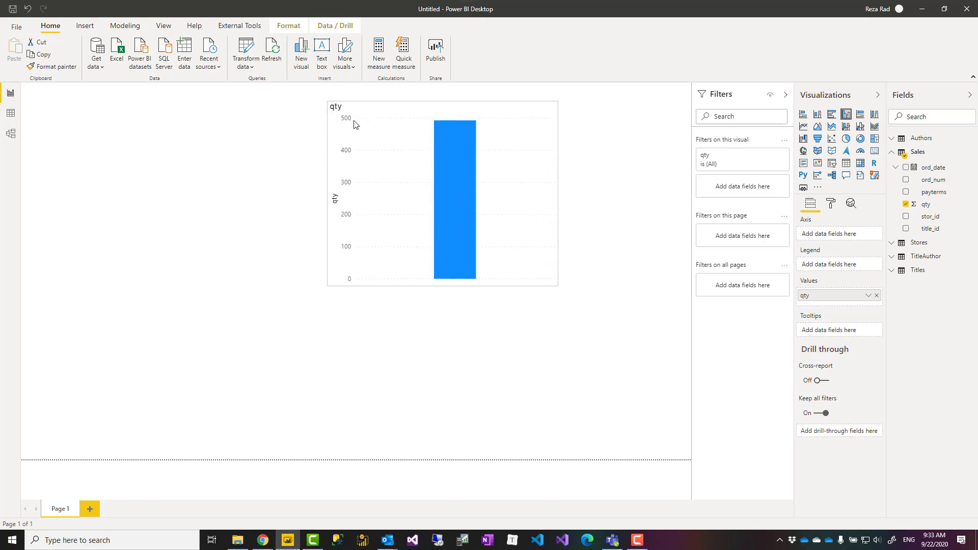
pyautogui.moveTo(558, 286); pyautogui.dragTo(648, 345)
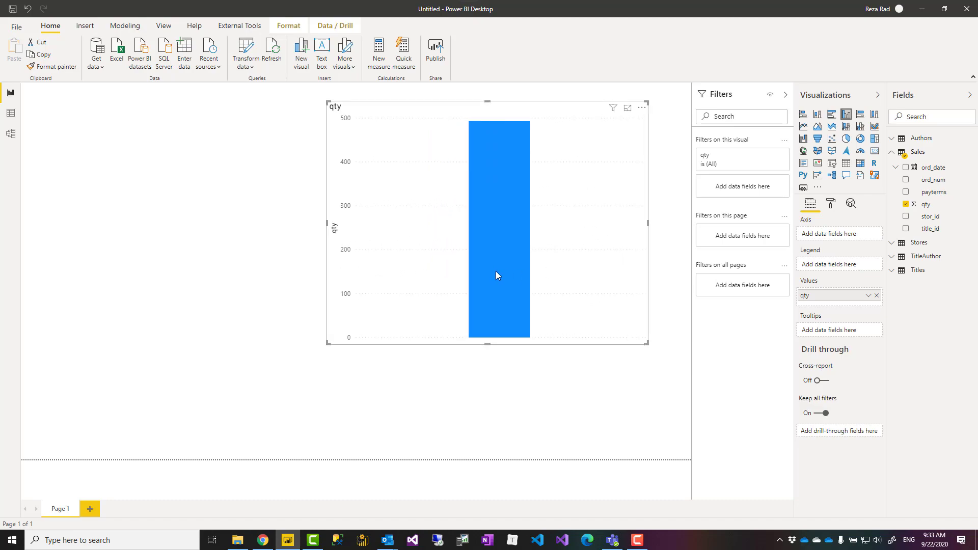
pyautogui.moveTo(496, 235)
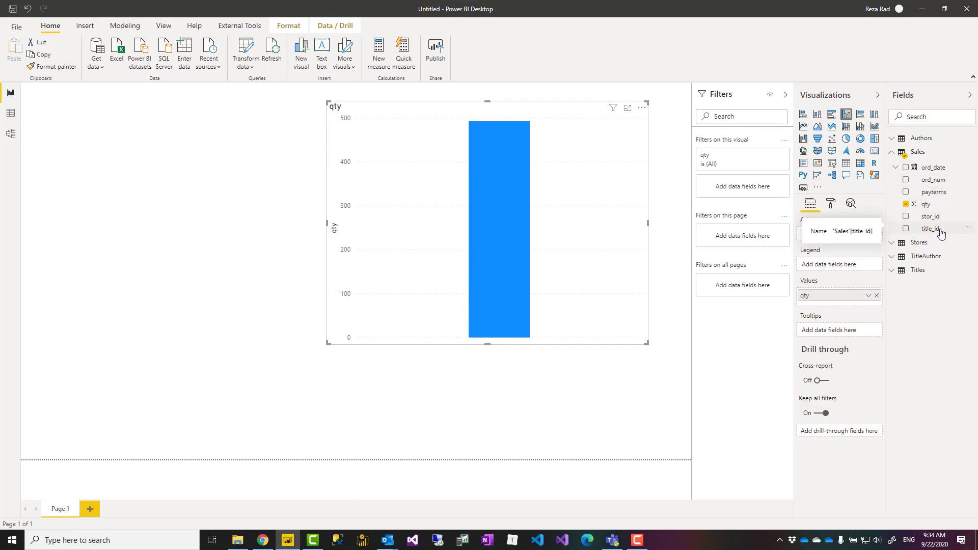
# Put Sales title_id on the qty chart's axis, widen it, and place it near the canvas centre
pyautogui.moveTo(942, 232); pyautogui.dragTo(527, 215)
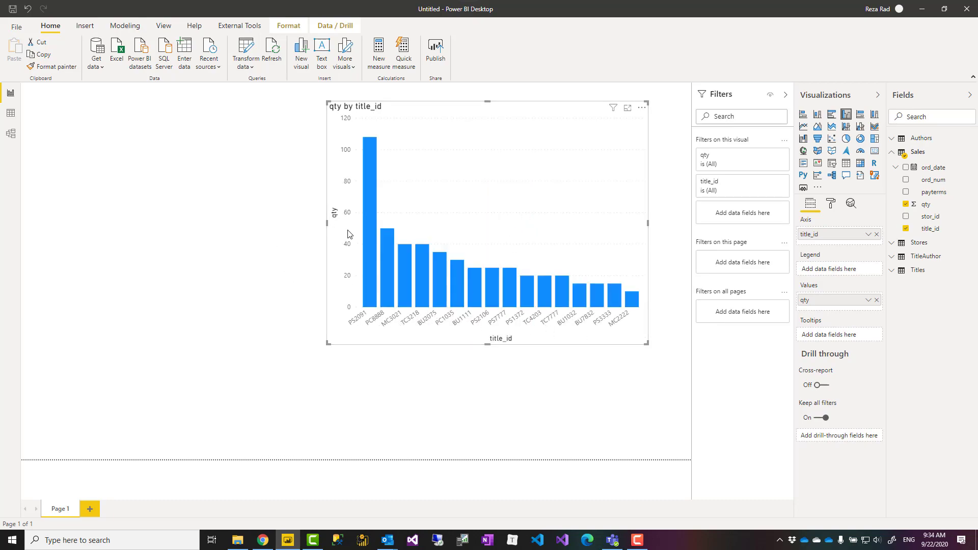
pyautogui.moveTo(327, 222); pyautogui.dragTo(230, 222)
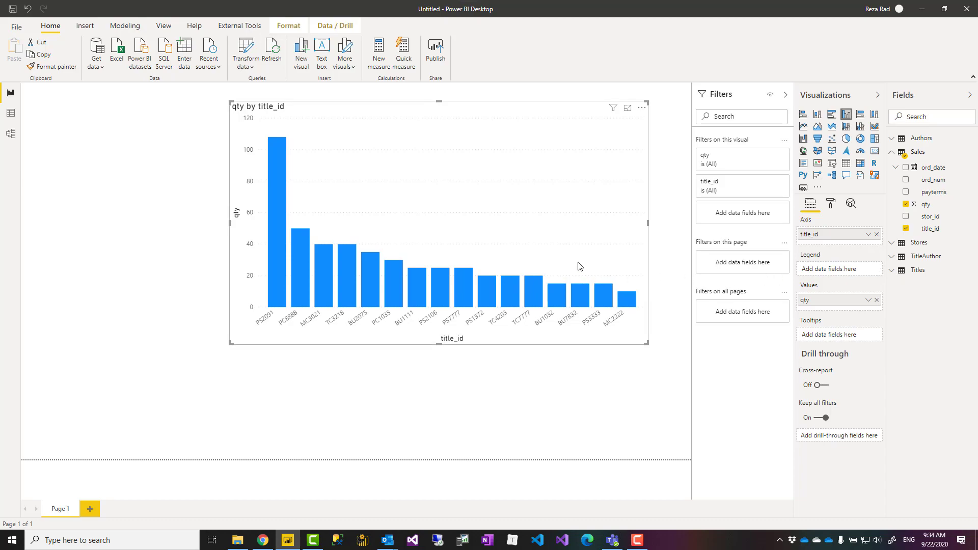
pyautogui.moveTo(565, 232); pyautogui.dragTo(580, 242)
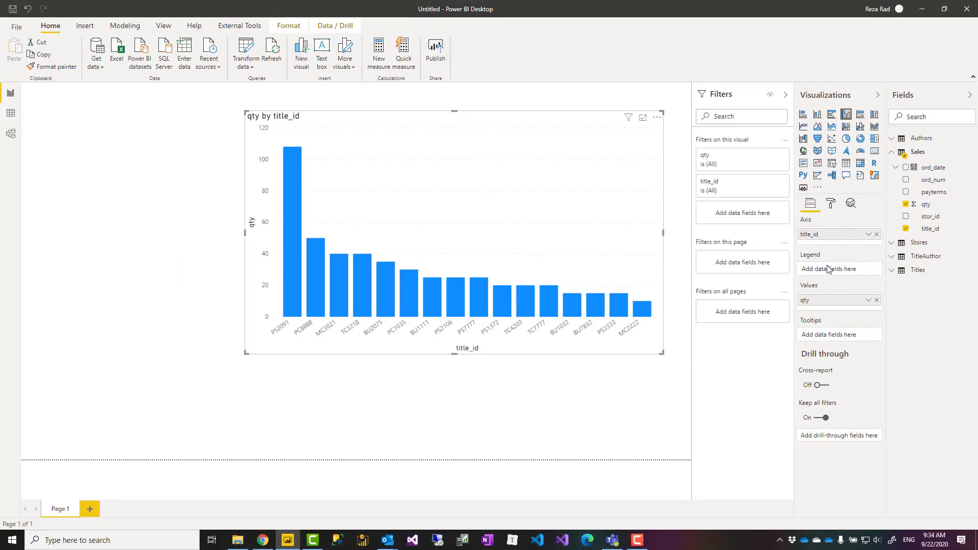
pyautogui.moveTo(529, 197); pyautogui.dragTo(515, 205)
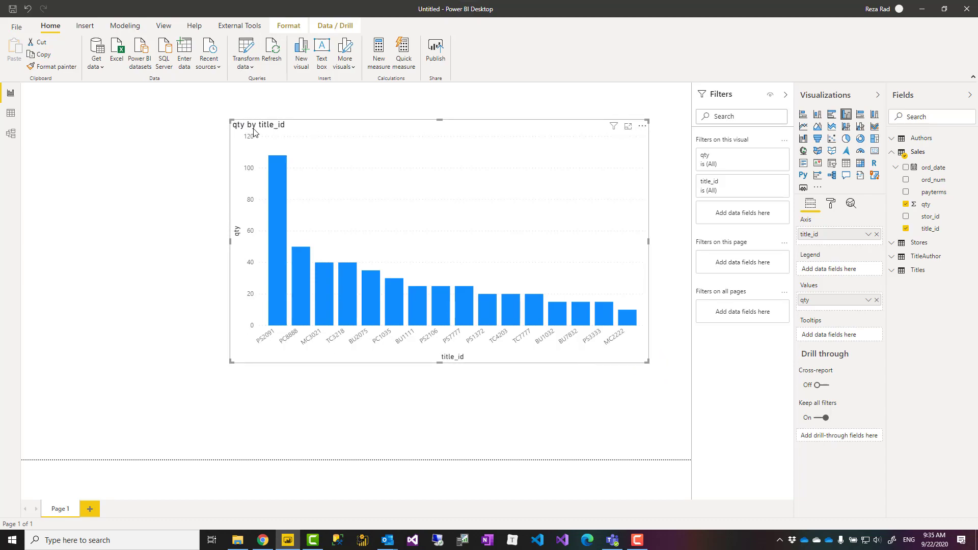
pyautogui.moveTo(581, 170); pyautogui.dragTo(389, 173)
pyautogui.click(601, 201)
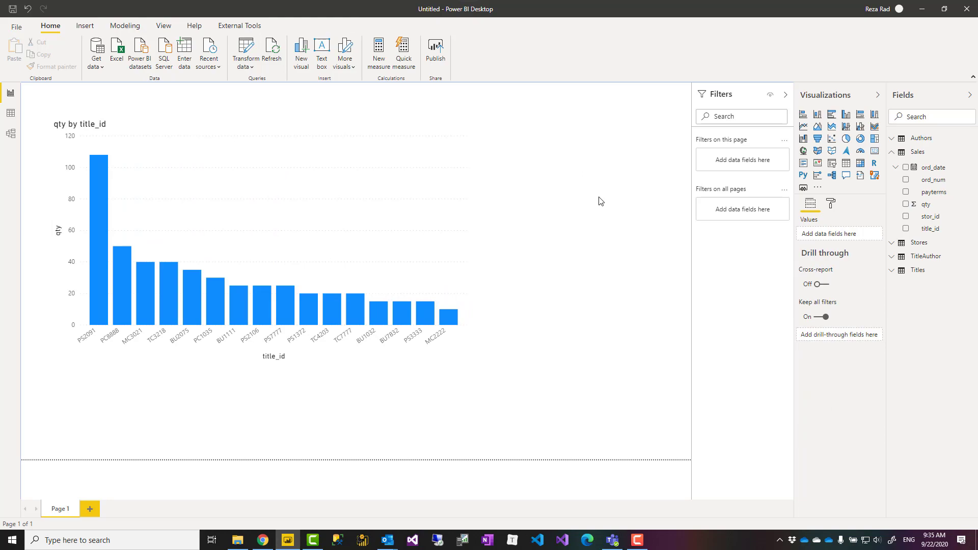
pyautogui.moveTo(305, 196); pyautogui.dragTo(499, 203)
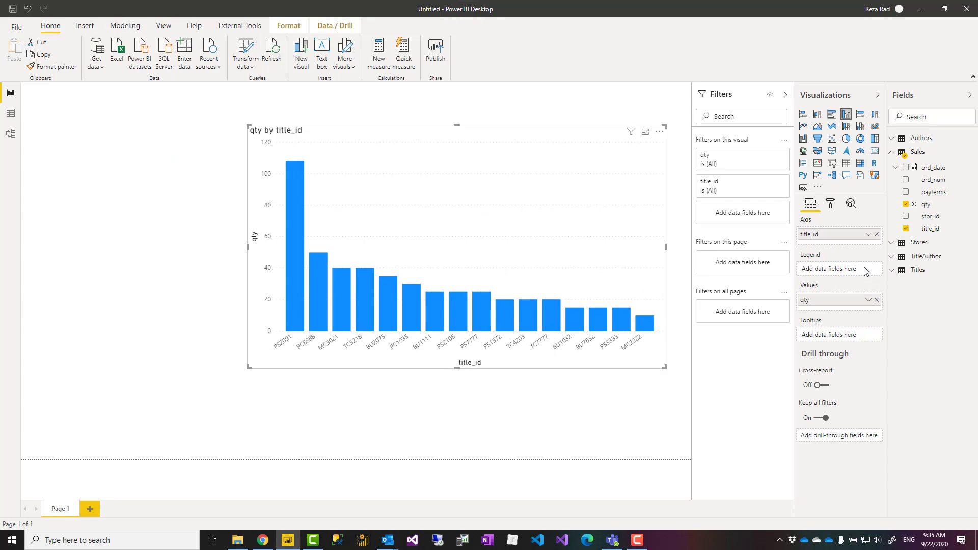
# Replace title_id with the Titles table's title on the axis, then widen, heighten and reposition the chart
pyautogui.click(877, 234)
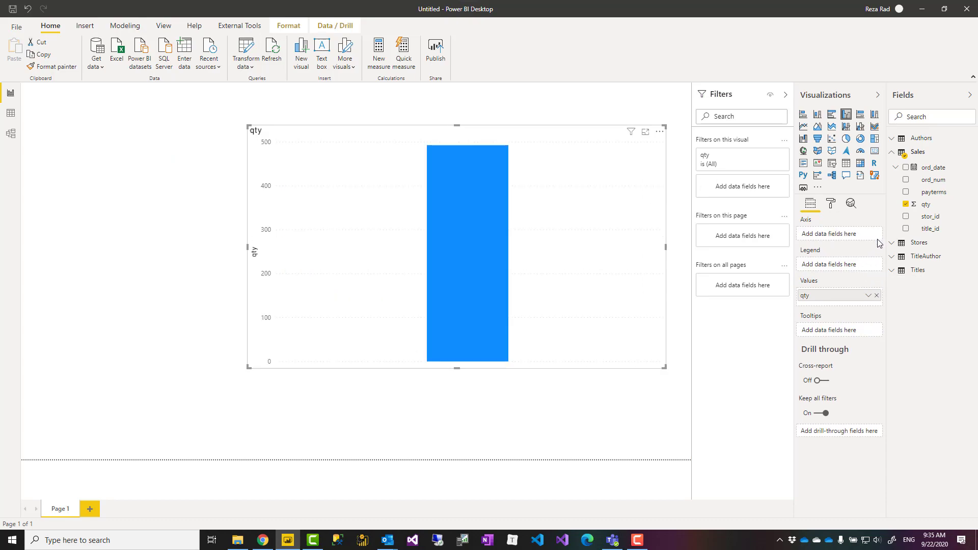
pyautogui.click(893, 271)
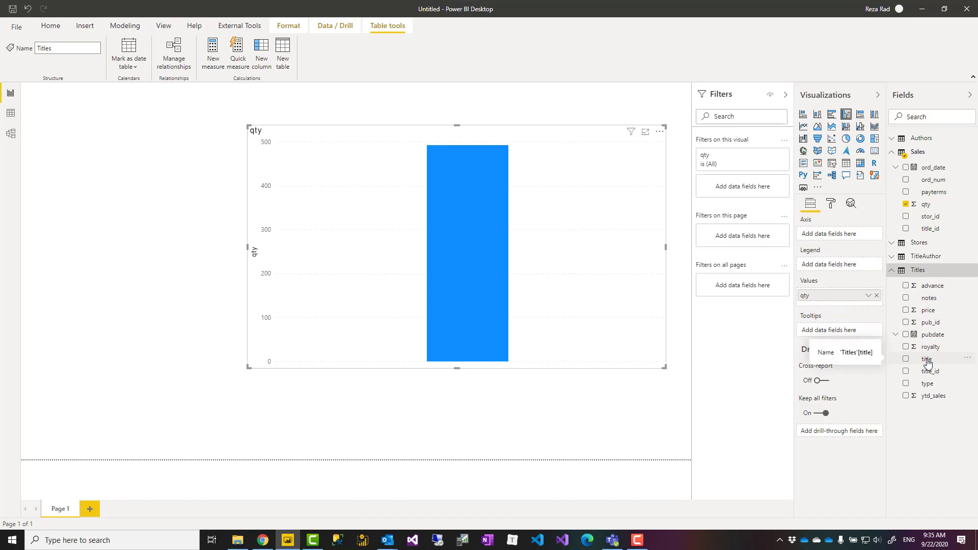
pyautogui.moveTo(927, 361); pyautogui.dragTo(829, 235)
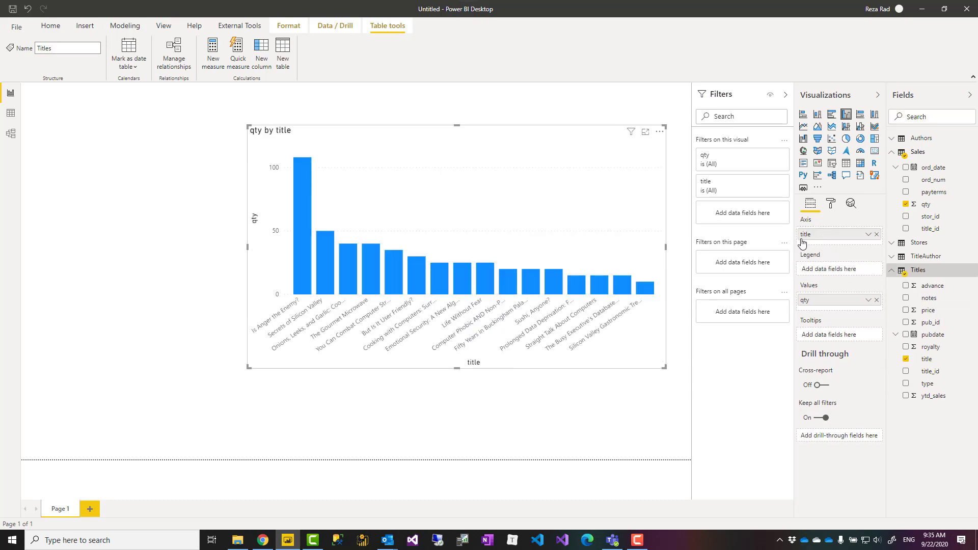
pyautogui.moveTo(247, 247); pyautogui.dragTo(106, 253)
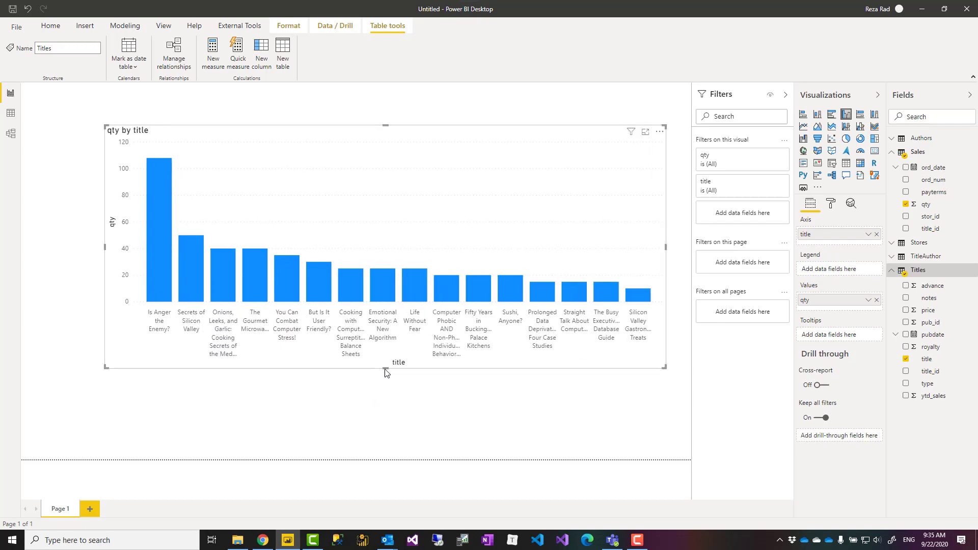
pyautogui.moveTo(385, 407); pyautogui.dragTo(385, 445)
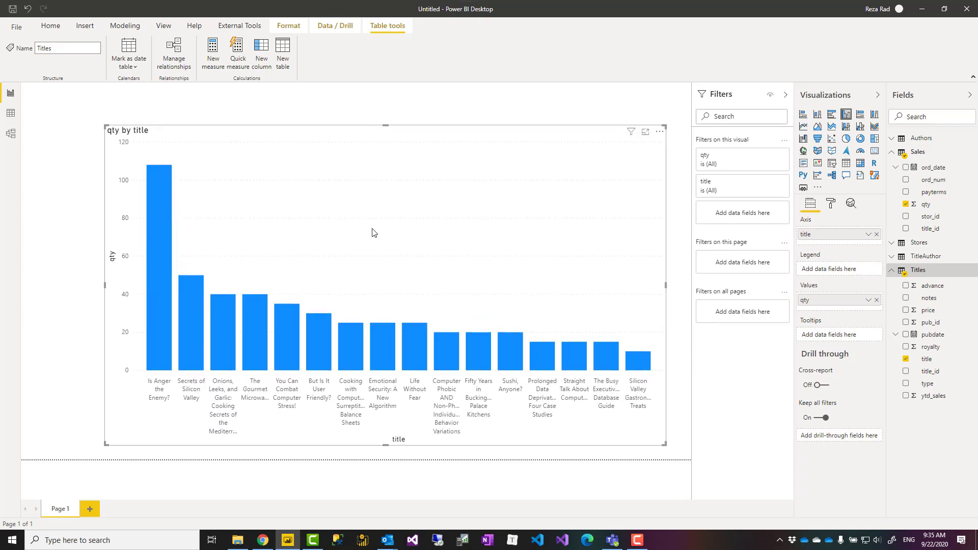
pyautogui.moveTo(372, 233); pyautogui.dragTo(369, 206)
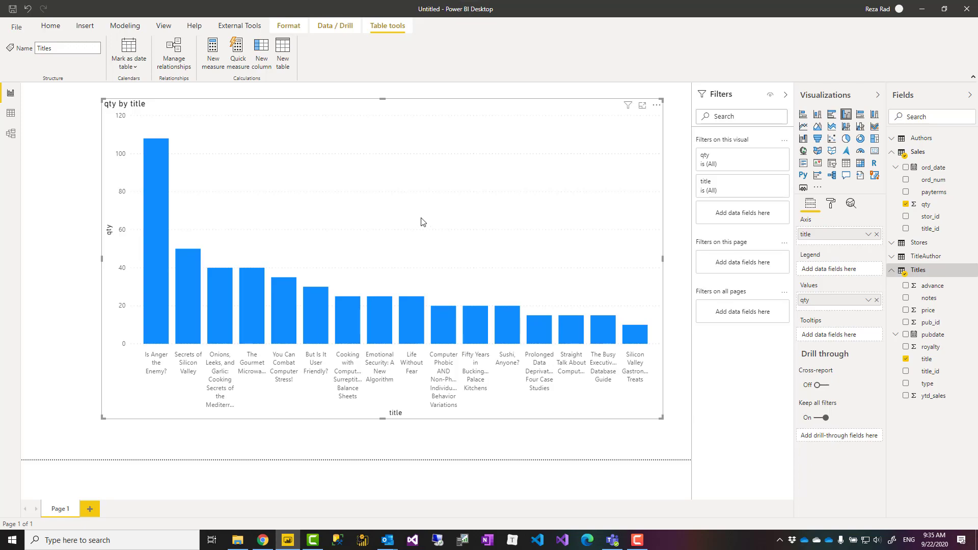
pyautogui.moveTo(420, 222); pyautogui.dragTo(416, 220)
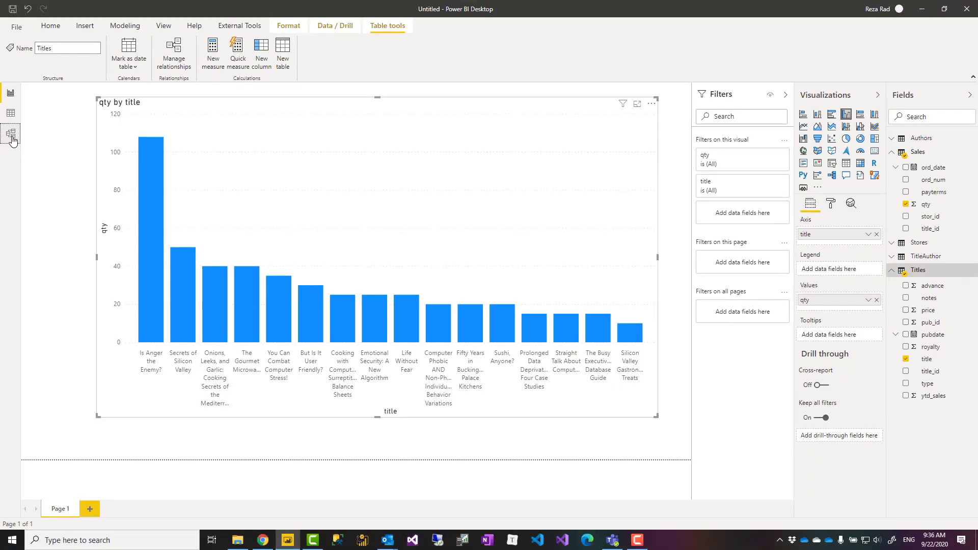
# In Model view, rearrange the Stores, Sales, Titles and TitleAuthor cards to expose the title_id link
pyautogui.click(21, 131)
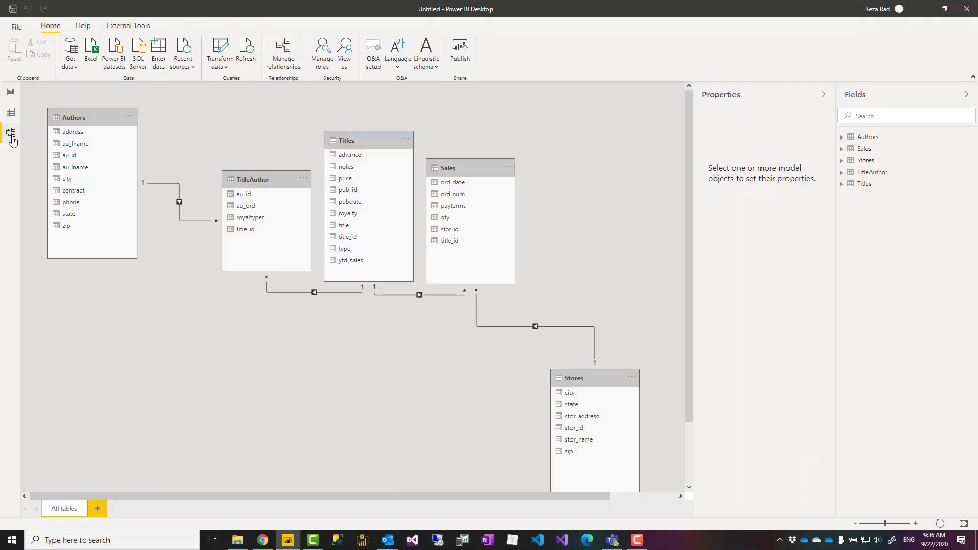
pyautogui.moveTo(591, 376); pyautogui.dragTo(597, 260)
pyautogui.moveTo(461, 168); pyautogui.dragTo(461, 329)
pyautogui.moveTo(363, 139); pyautogui.dragTo(392, 122)
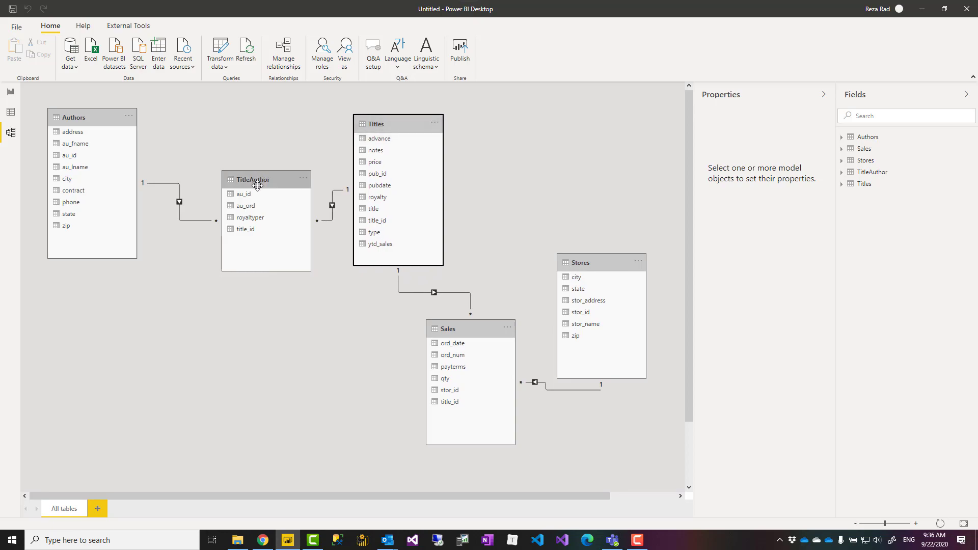
pyautogui.moveTo(257, 179); pyautogui.dragTo(197, 343)
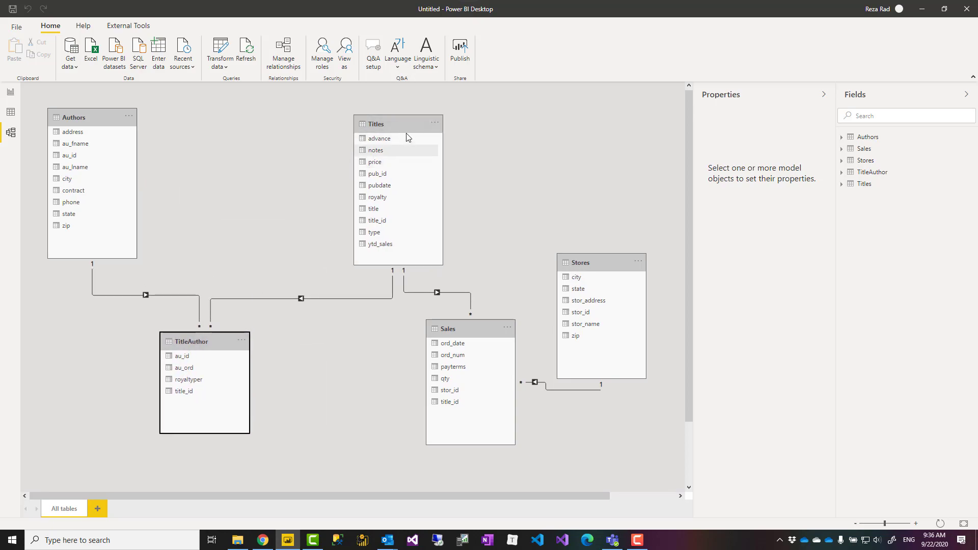
pyautogui.moveTo(372, 132); pyautogui.dragTo(309, 140)
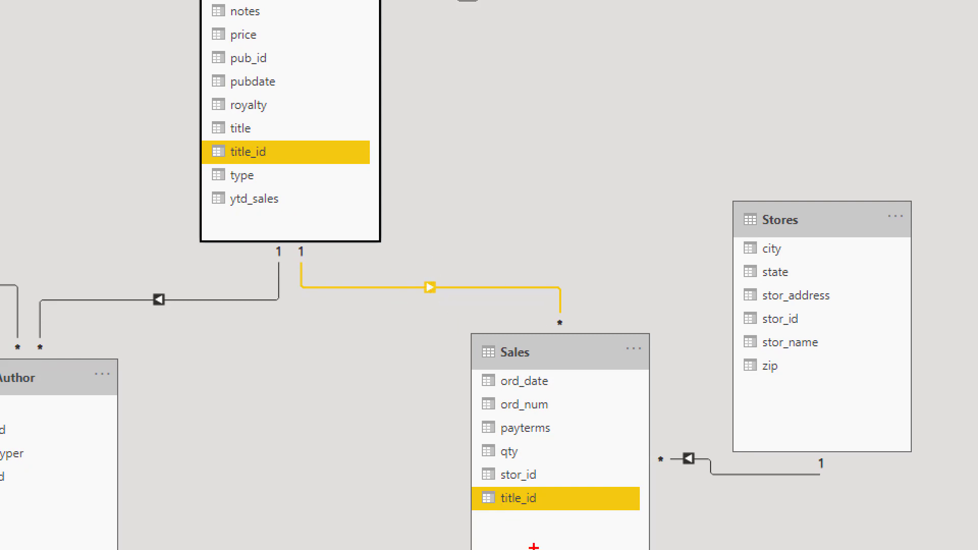
pyautogui.moveTo(477, 514); pyautogui.dragTo(567, 514)
pyautogui.moveTo(205, 163); pyautogui.dragTo(276, 161)
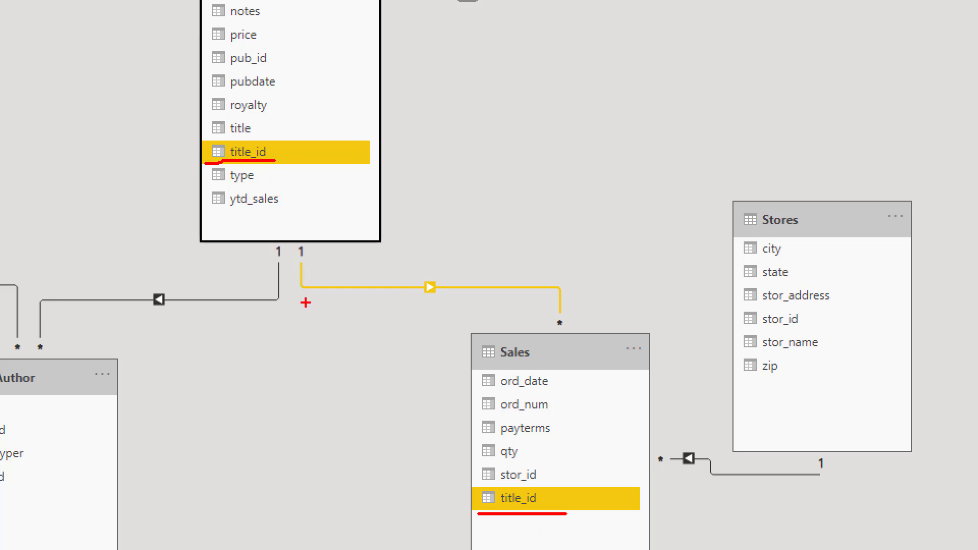
pyautogui.press('Escape')
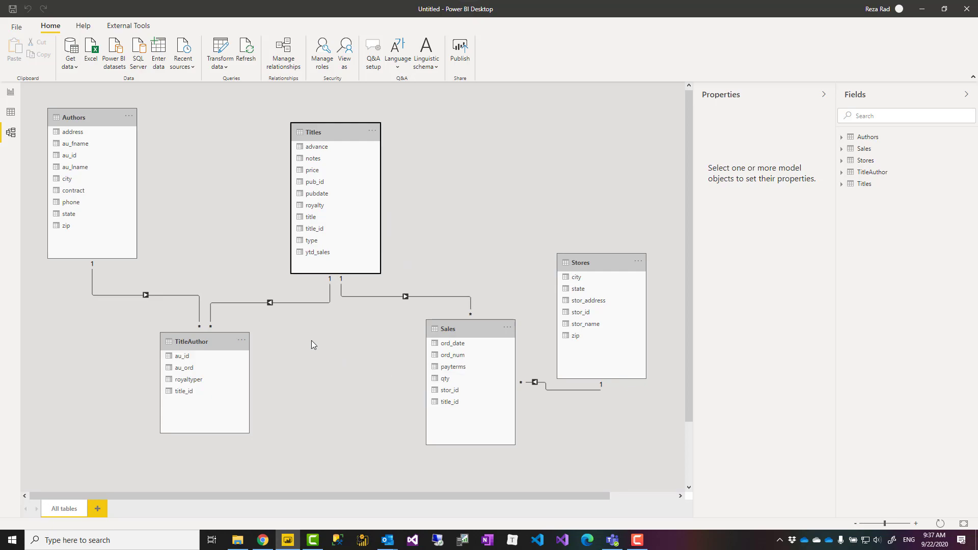
# Switch back to the Report view to see the qty by title column chart
pyautogui.click(11, 93)
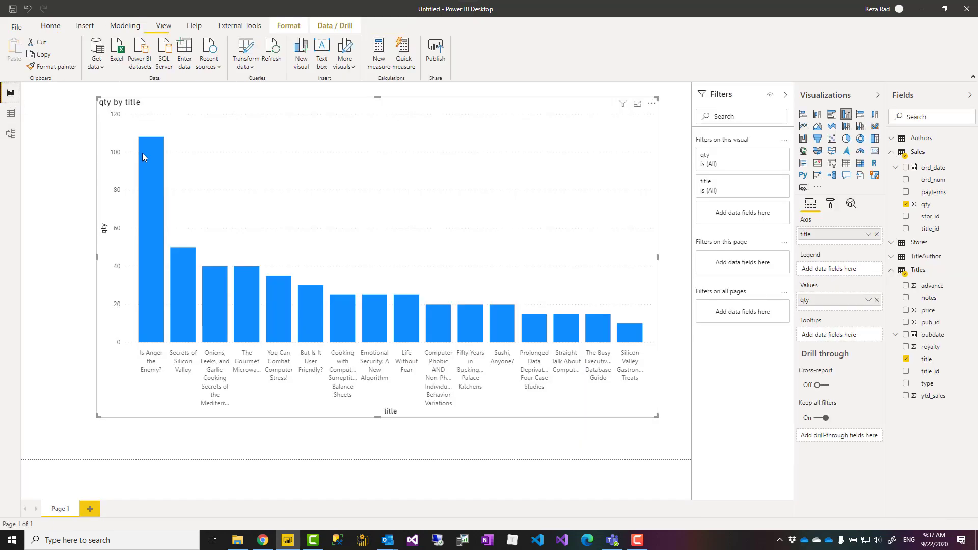